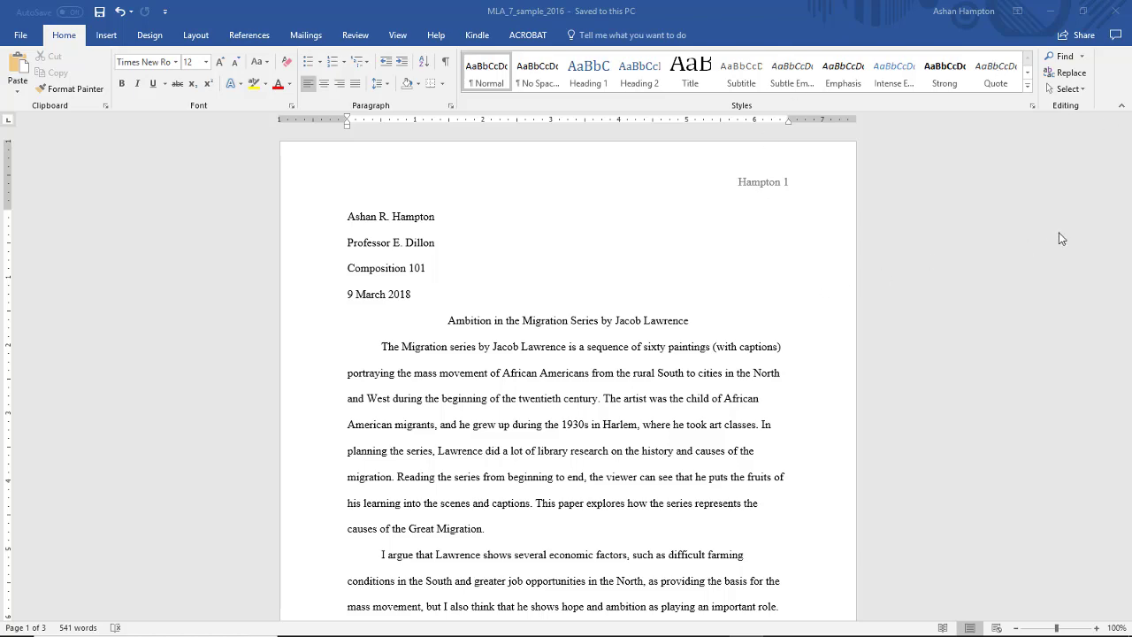
Create a new blank document (Document5) from File > New.
scroll(842, 339, "down", 3)
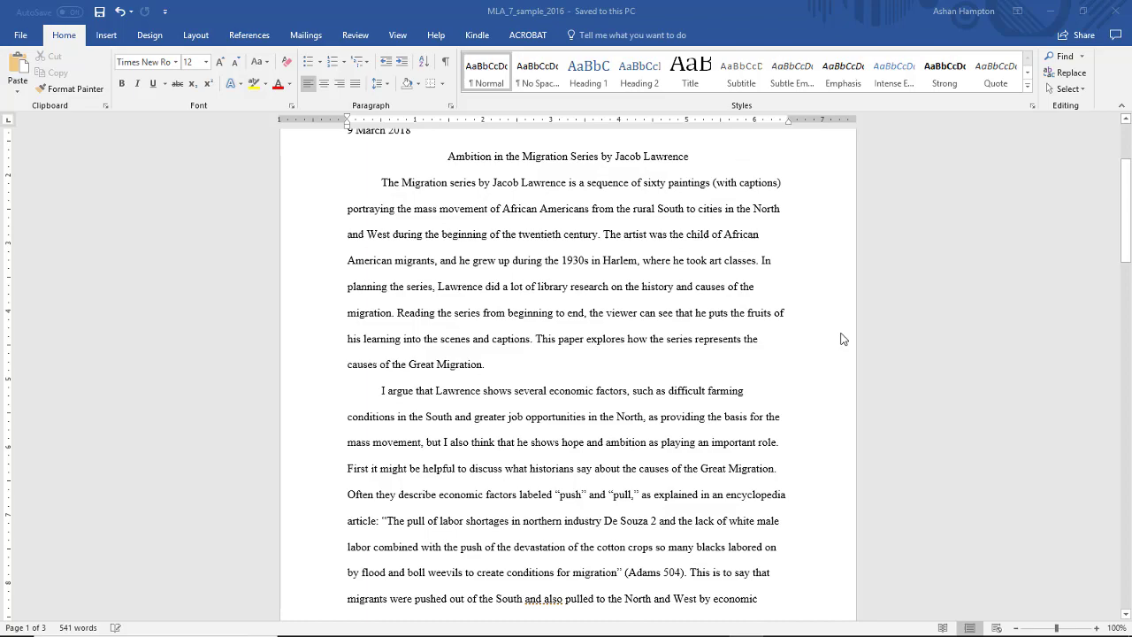
scroll(842, 339, "down", 13)
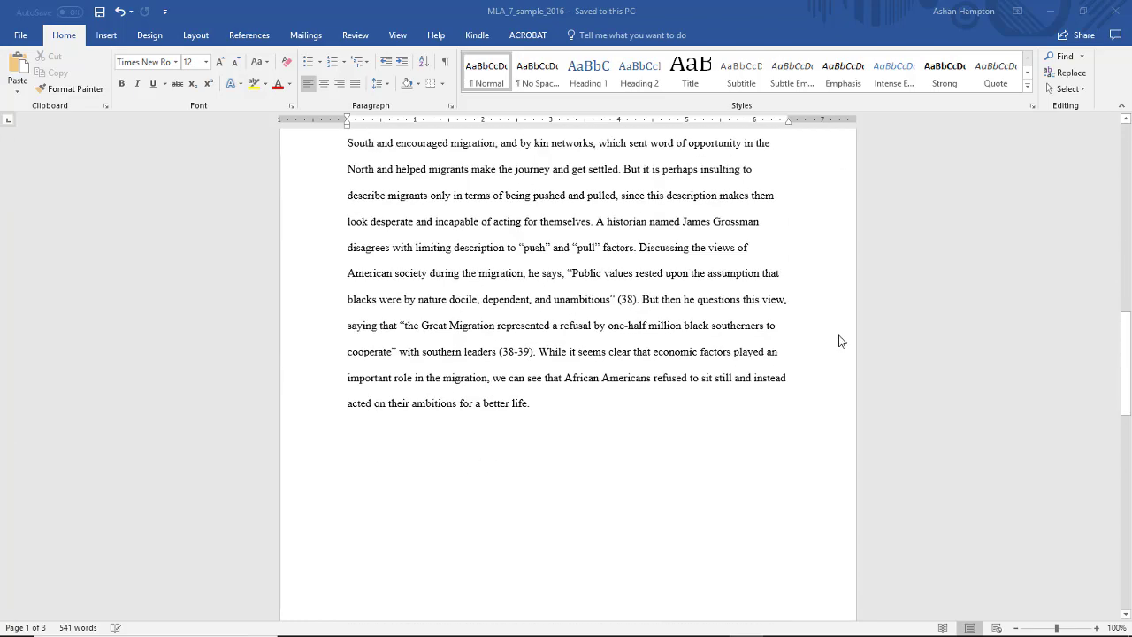
scroll(841, 340, "down", 11)
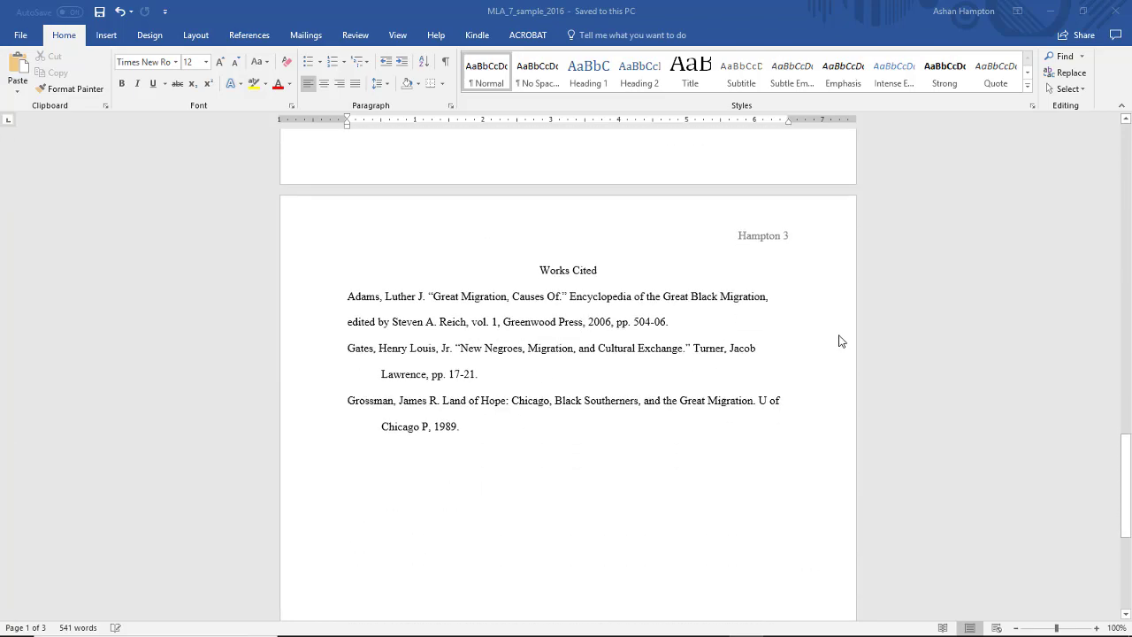
scroll(840, 340, "up", 17)
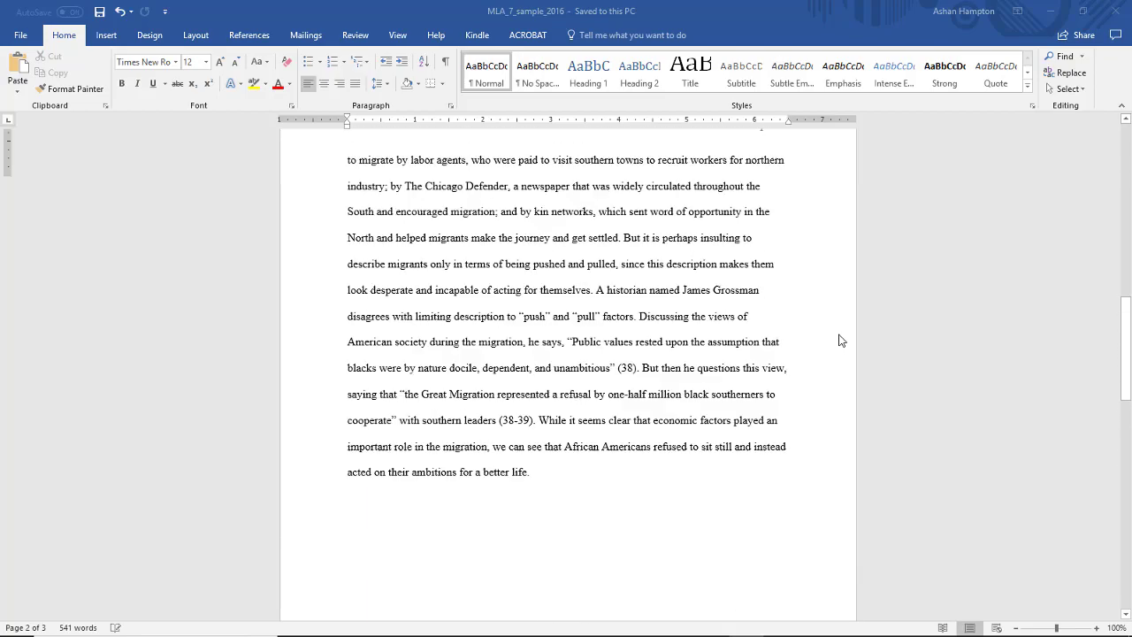
scroll(841, 340, "up", 12)
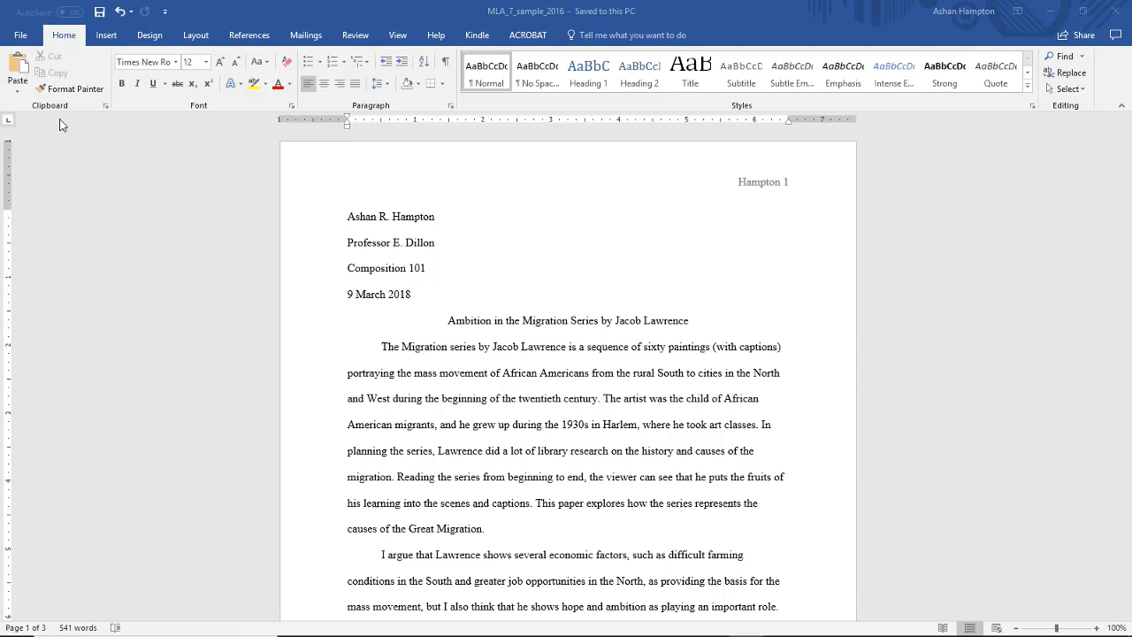
left_click(21, 36)
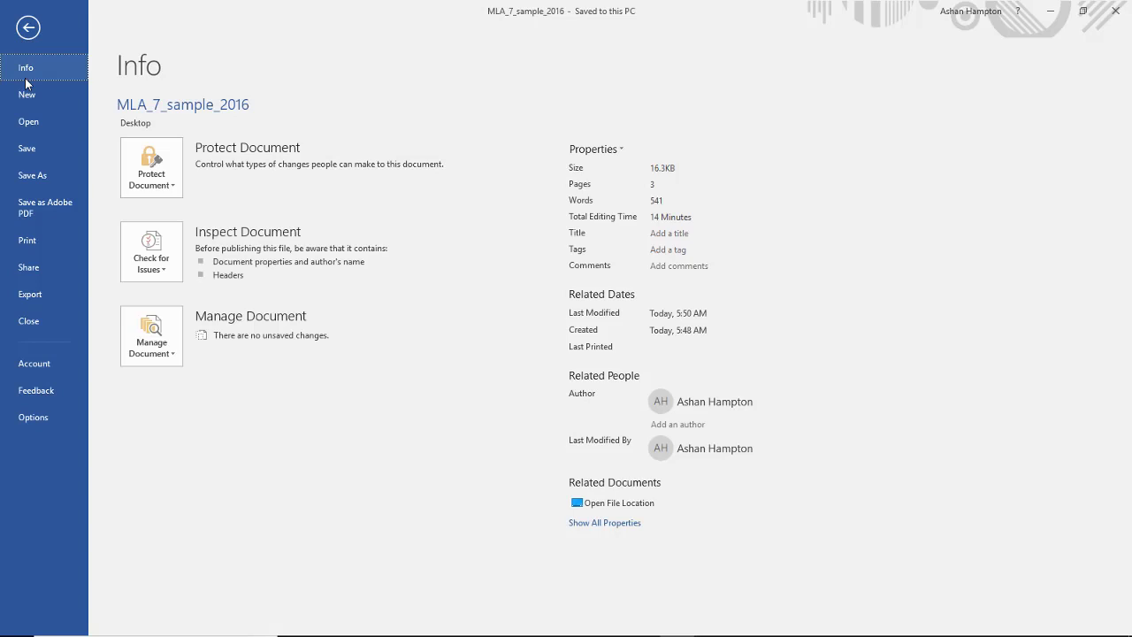
left_click(28, 97)
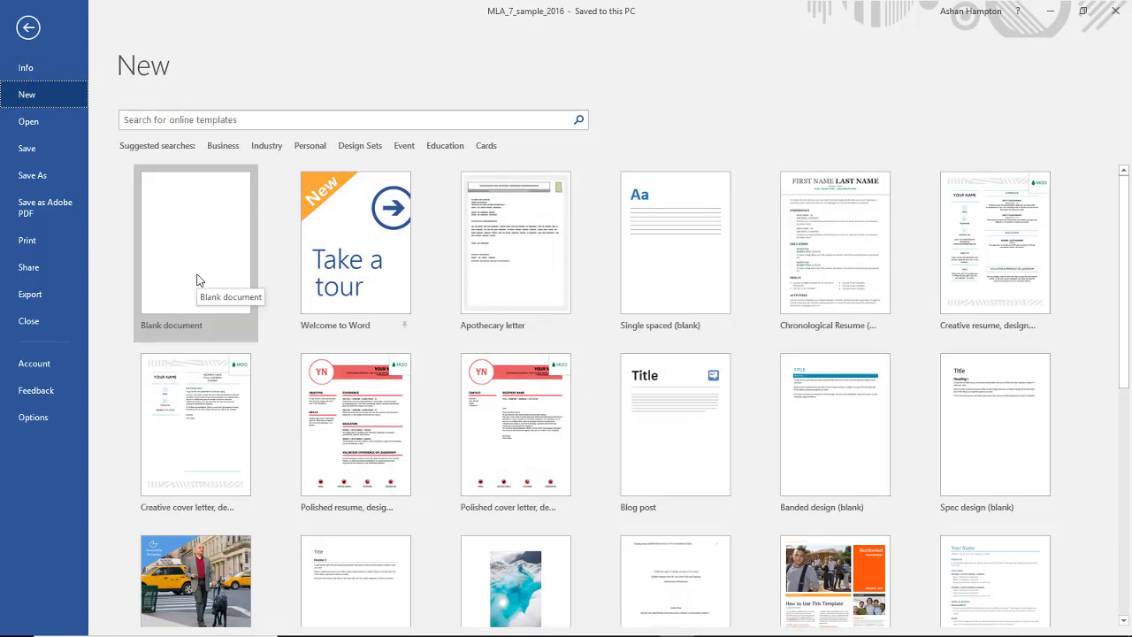
left_click(198, 281)
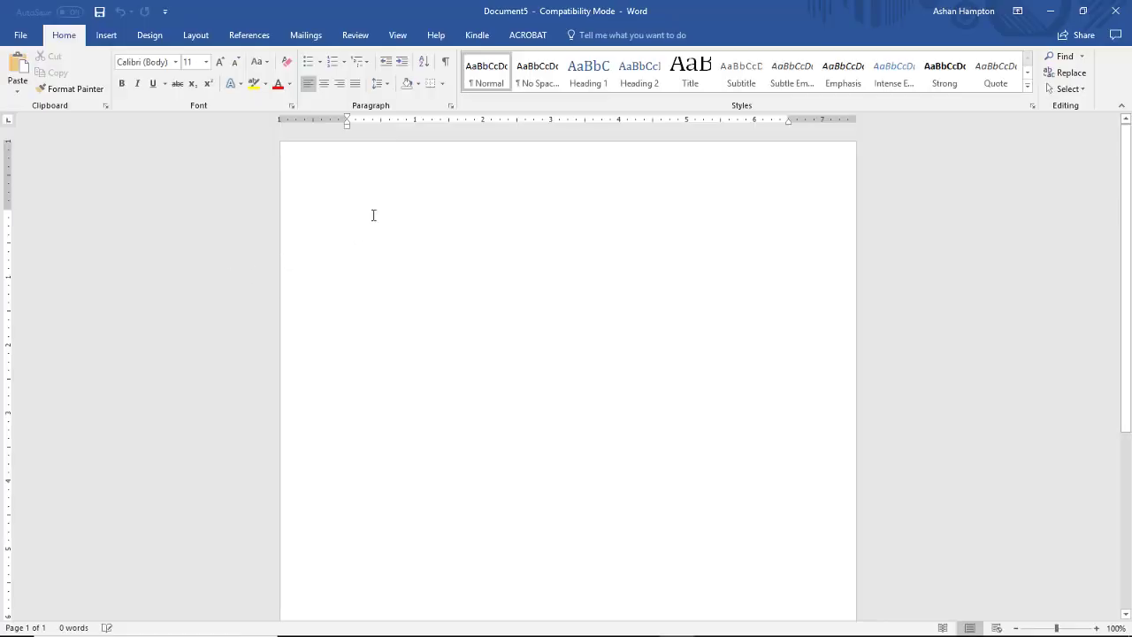
Apply the Normal margin preset of 1 inch on every side.
left_click(196, 35)
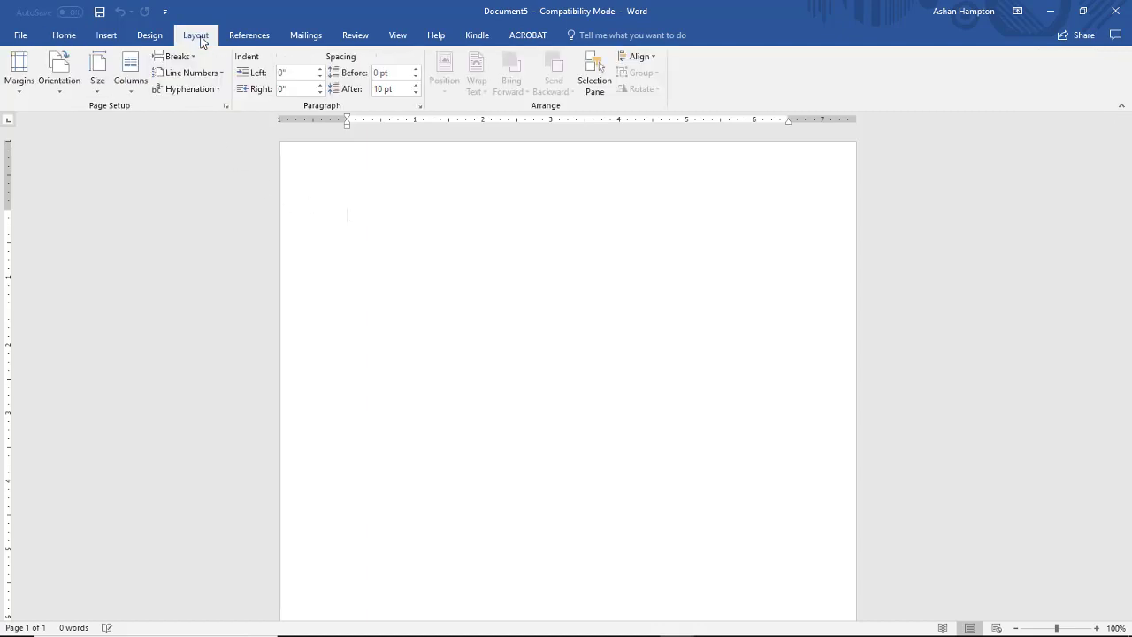
left_click(19, 88)
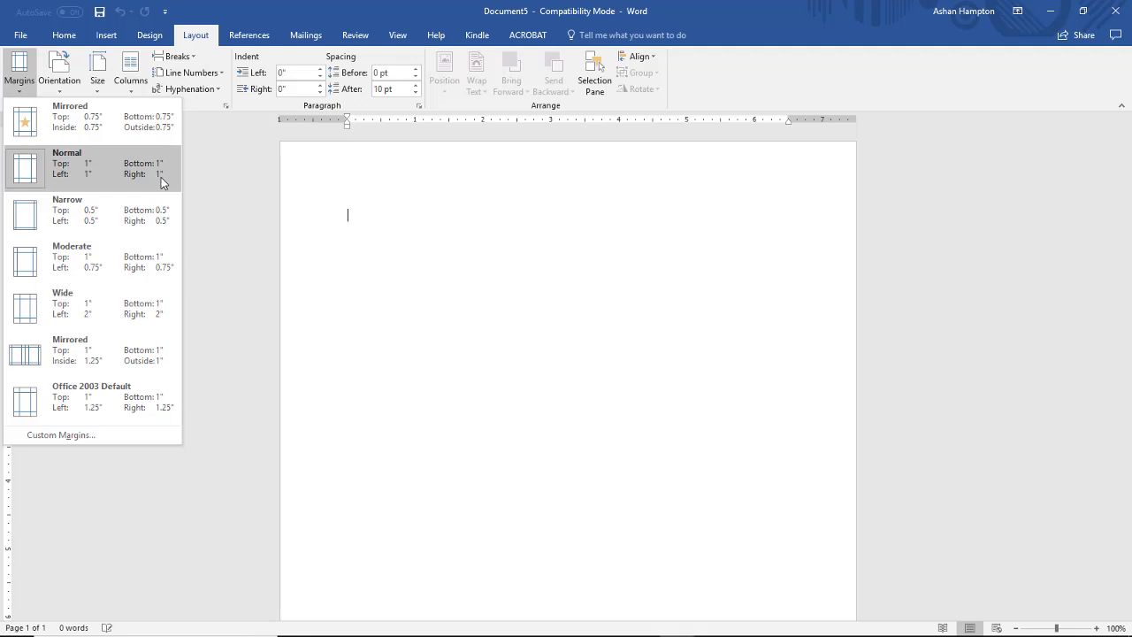
left_click(37, 179)
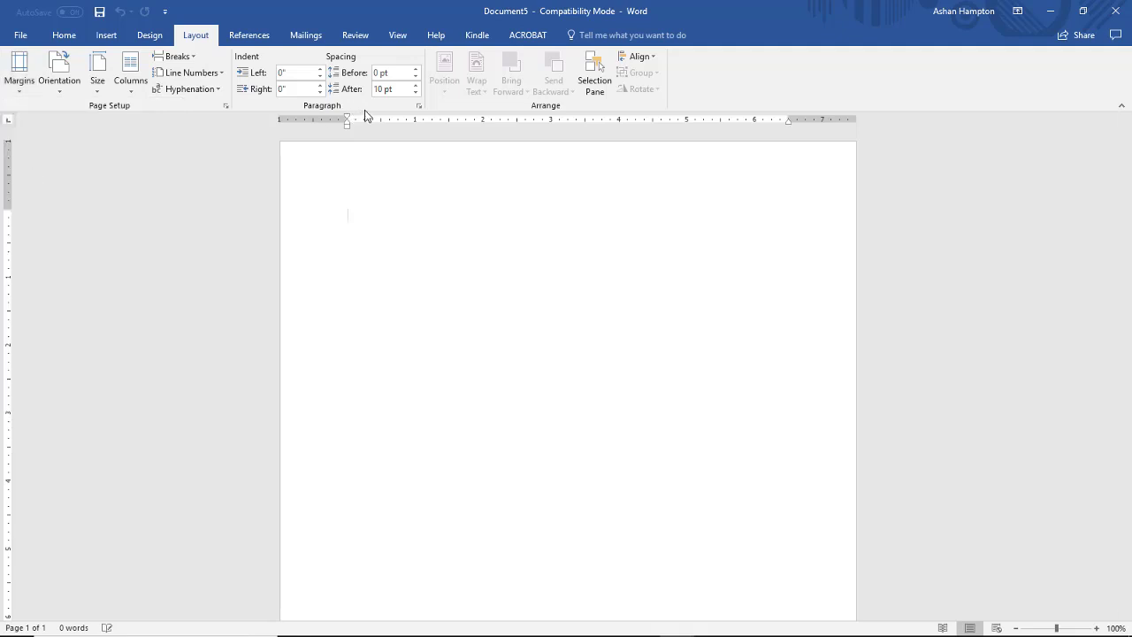
In the Paragraph dialog, set 0 pt after, Double line spacing, and widow/orphan control off.
left_click(419, 106)
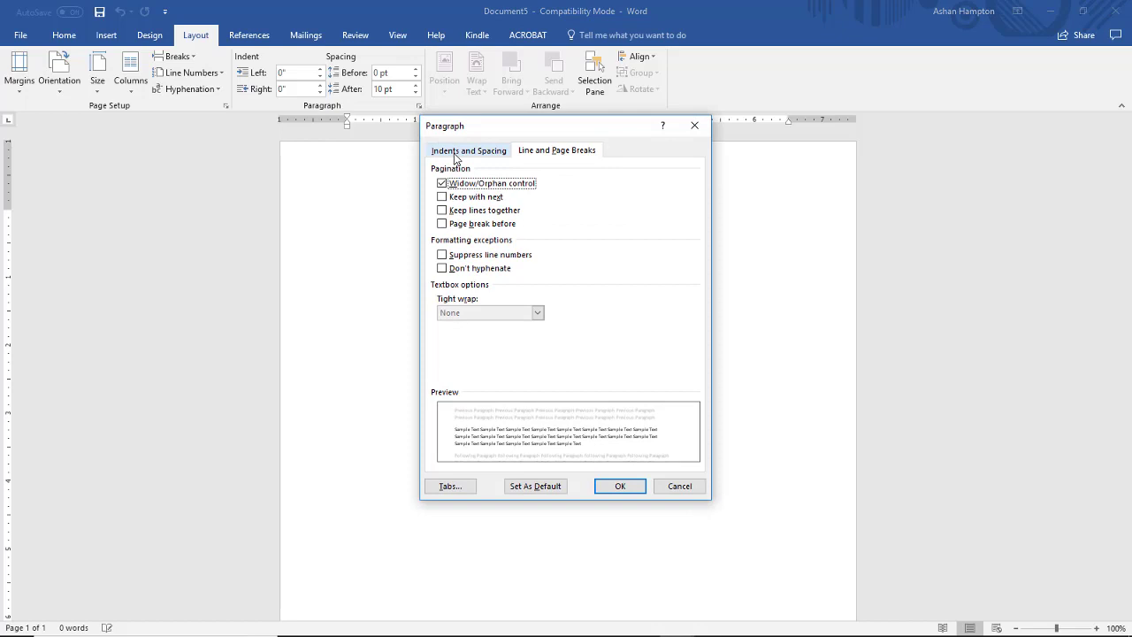
left_click(459, 155)
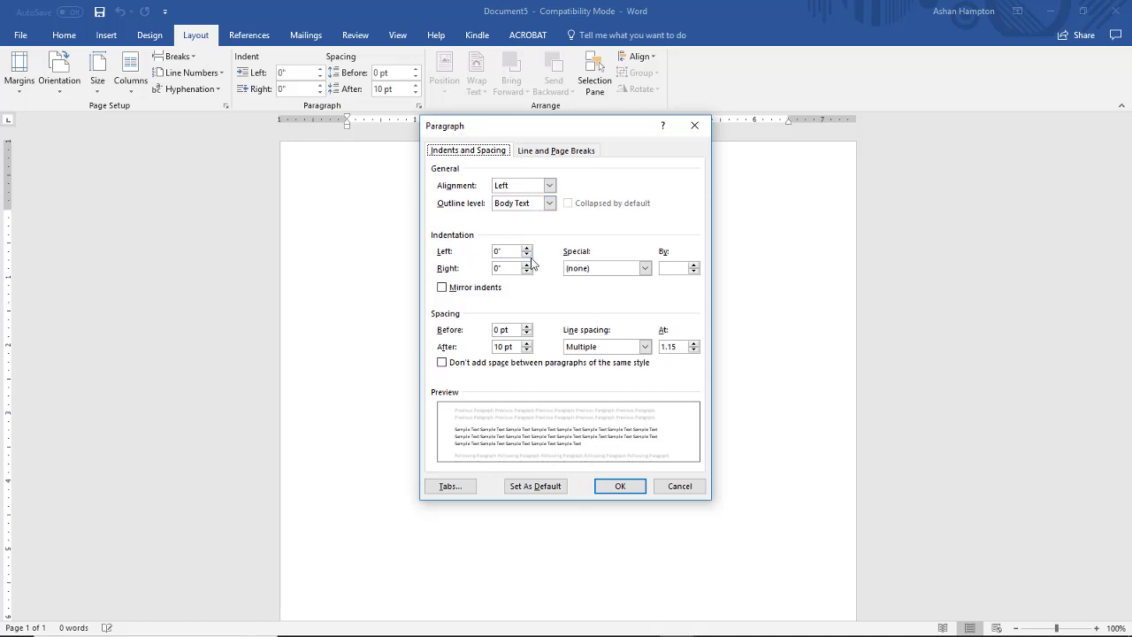
left_click(529, 351)
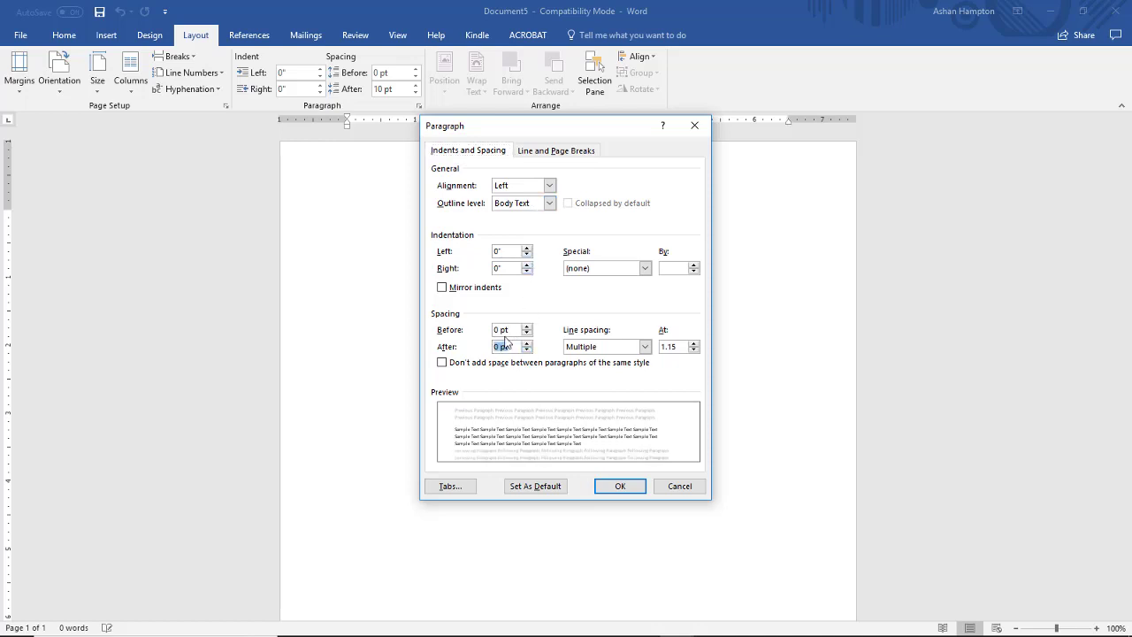
left_click(646, 348)
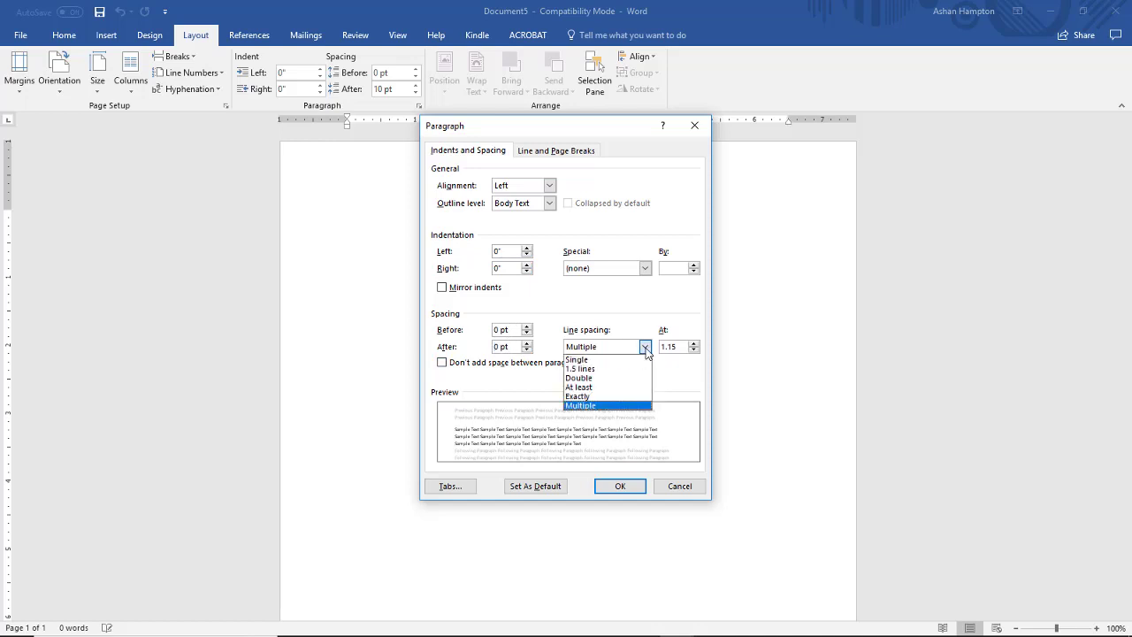
left_click(610, 379)
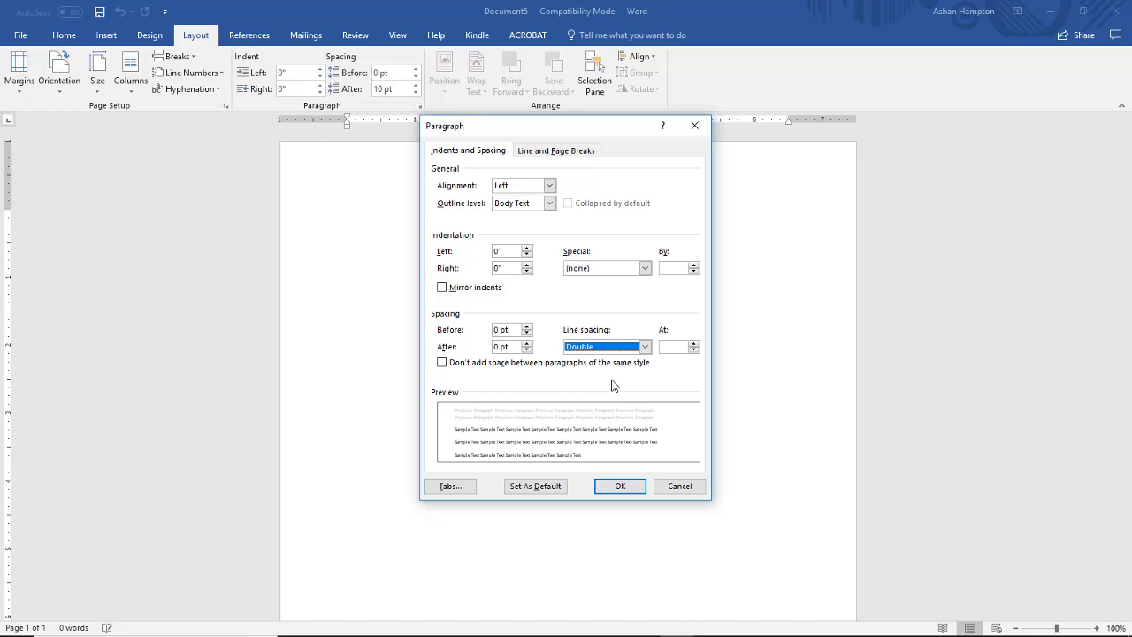
left_click(550, 152)
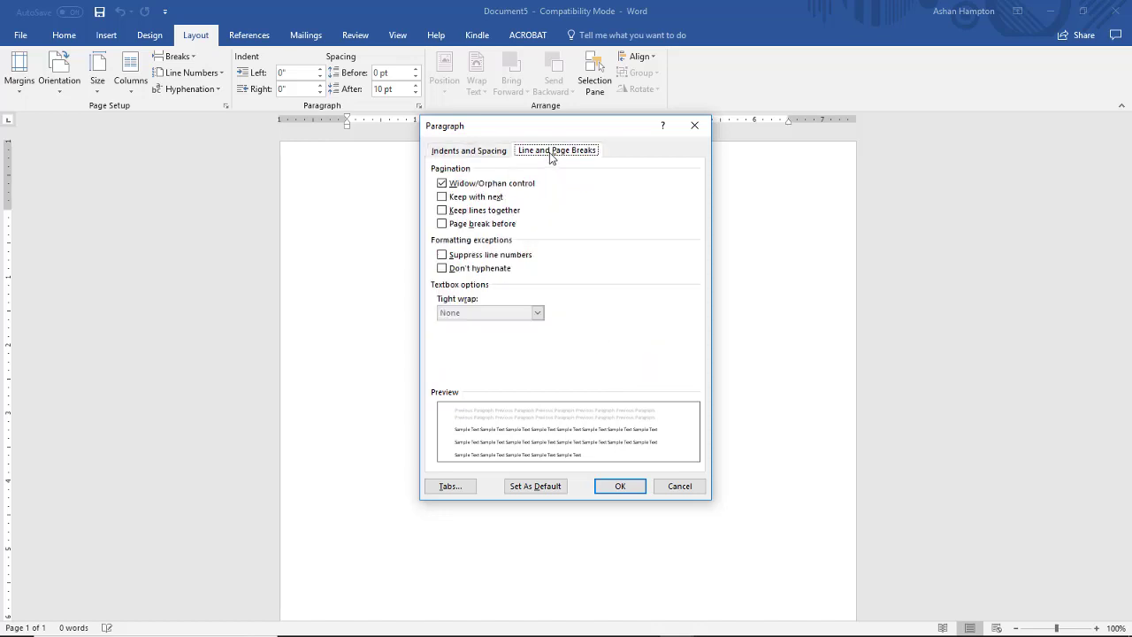
left_click(442, 184)
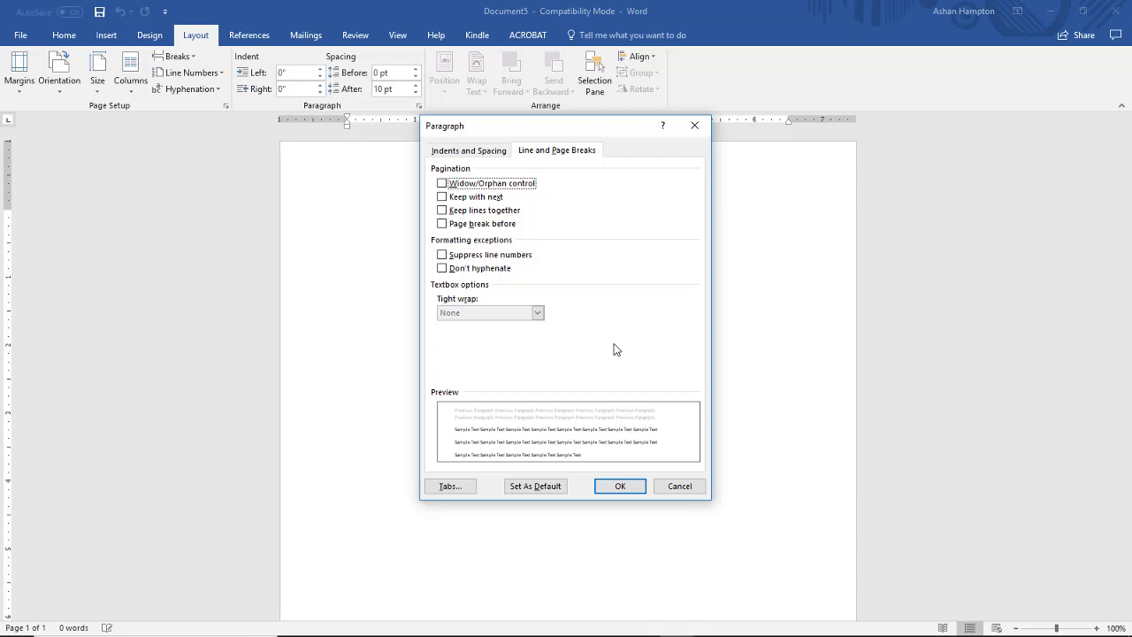
left_click(618, 487)
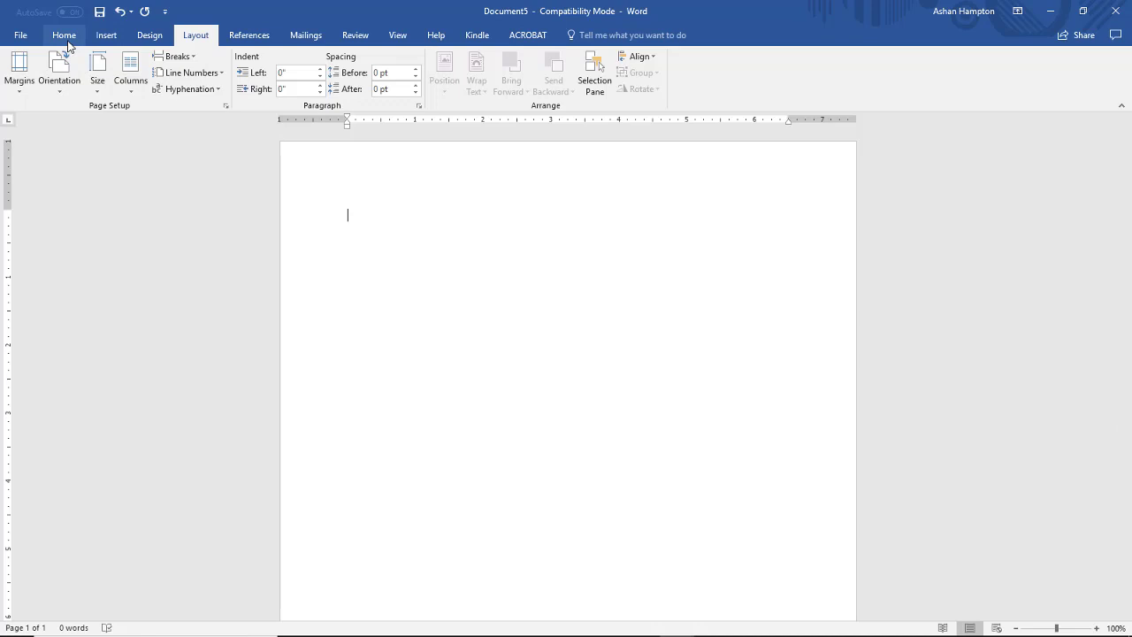
Choose Times New Roman at 12 pt on the Home tab.
left_click(65, 39)
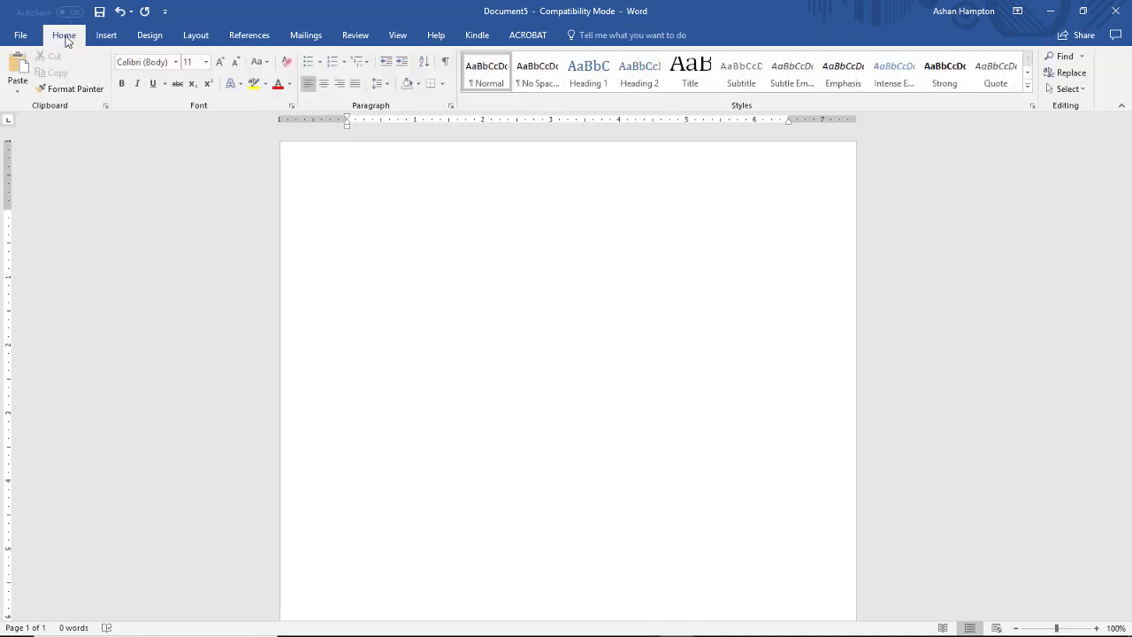
left_click(176, 62)
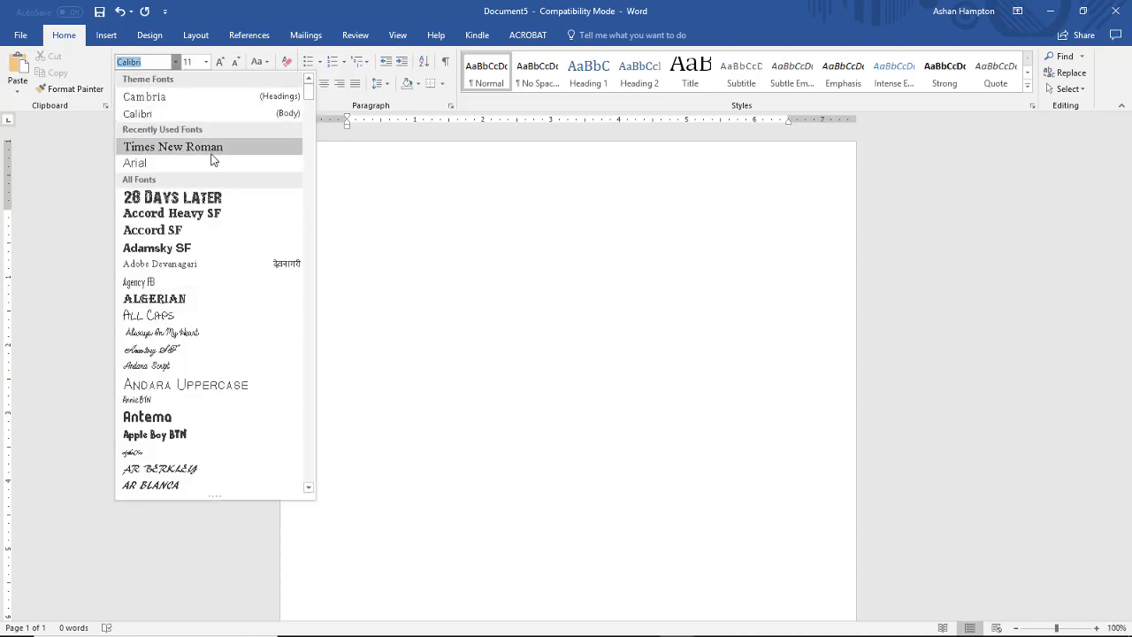
left_click(212, 150)
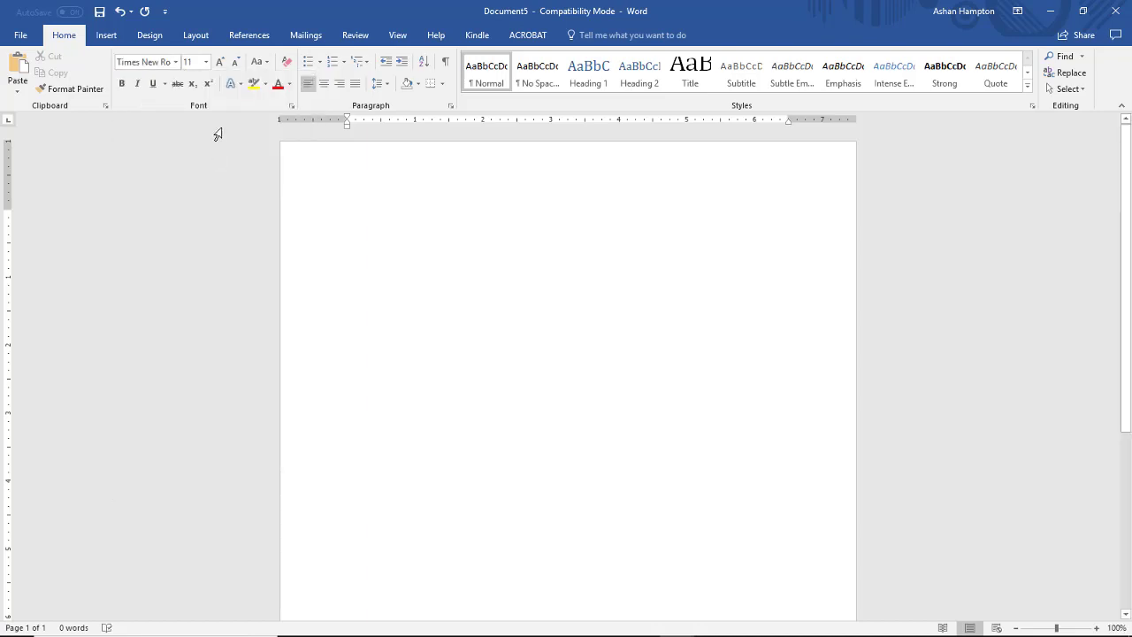
left_click(207, 66)
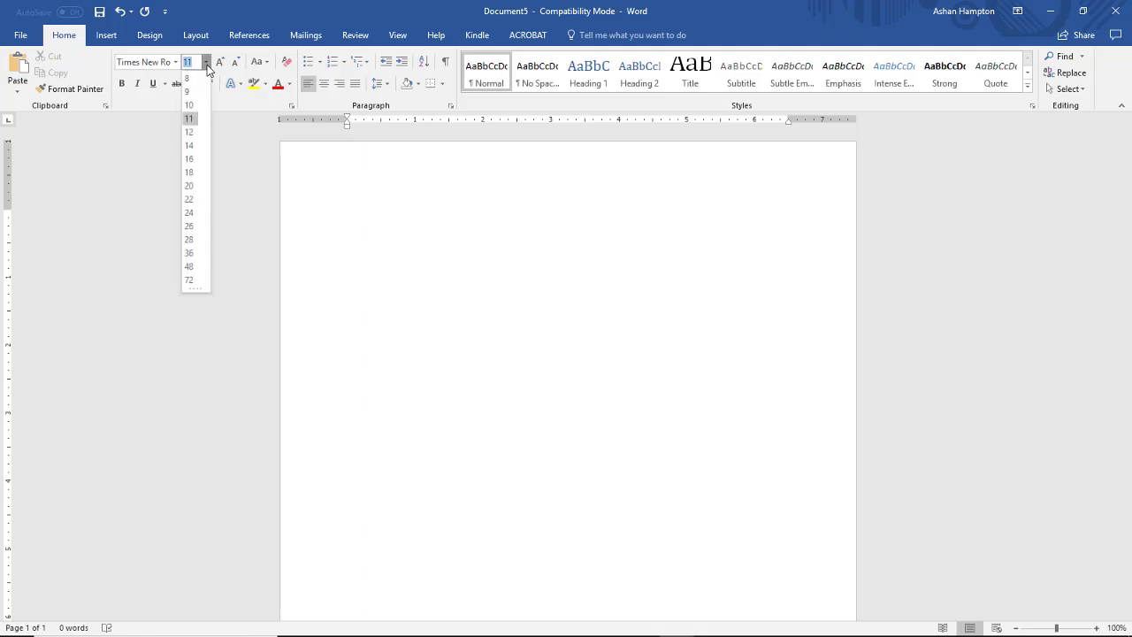
left_click(190, 133)
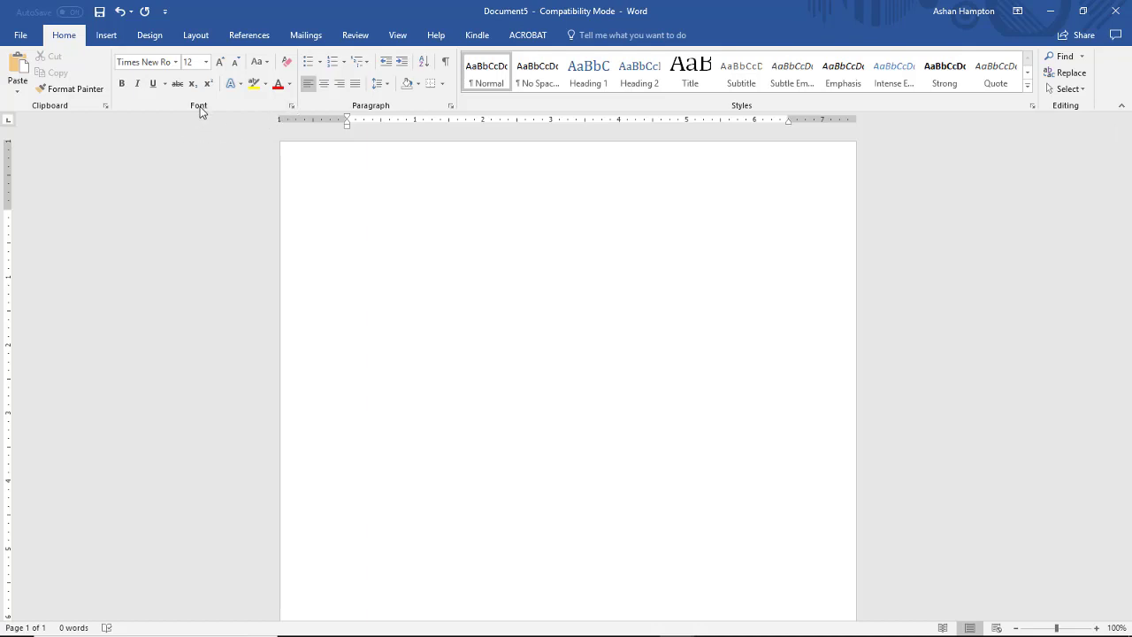
left_click(292, 106)
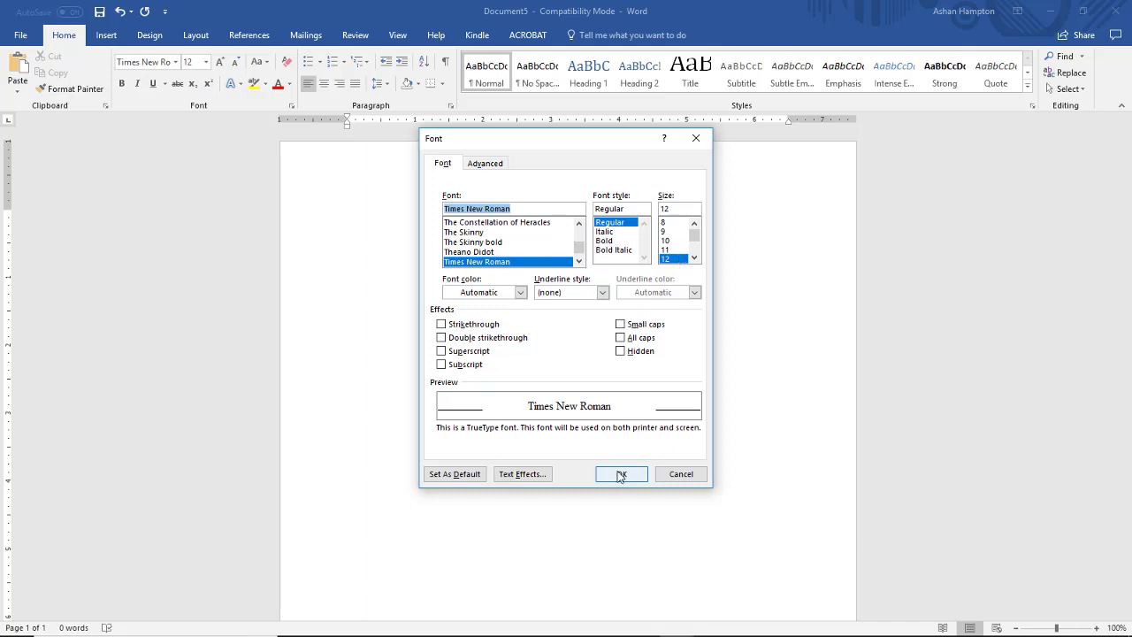
left_click(680, 478)
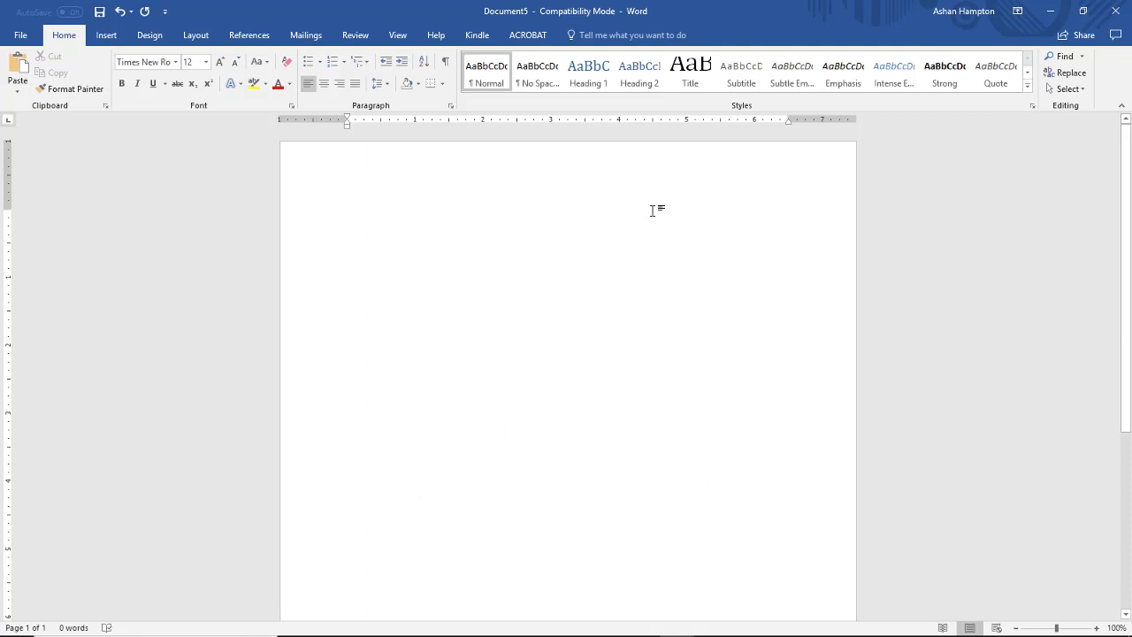
Insert a Plain Number 3 page number at the top of the page.
left_click(108, 37)
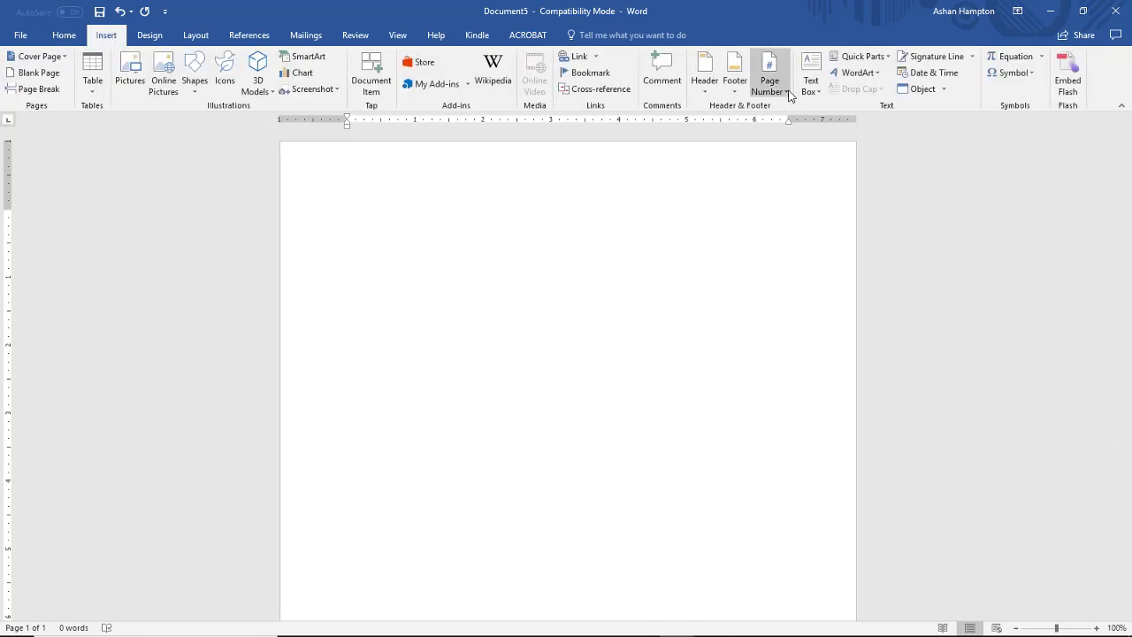
left_click(788, 92)
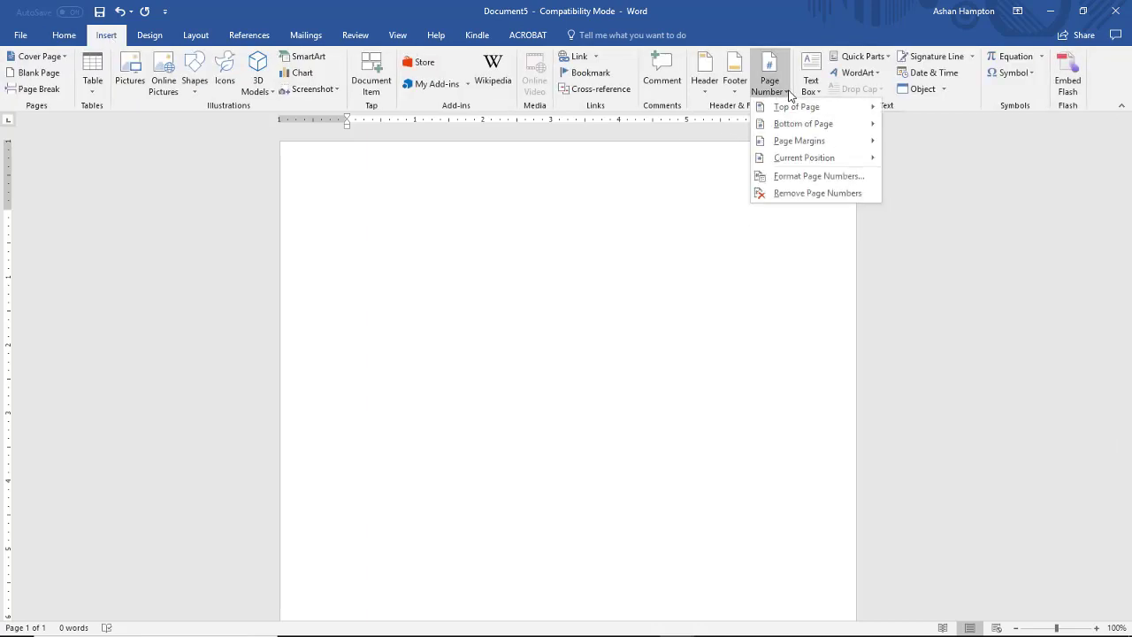
mouse_move(794, 109)
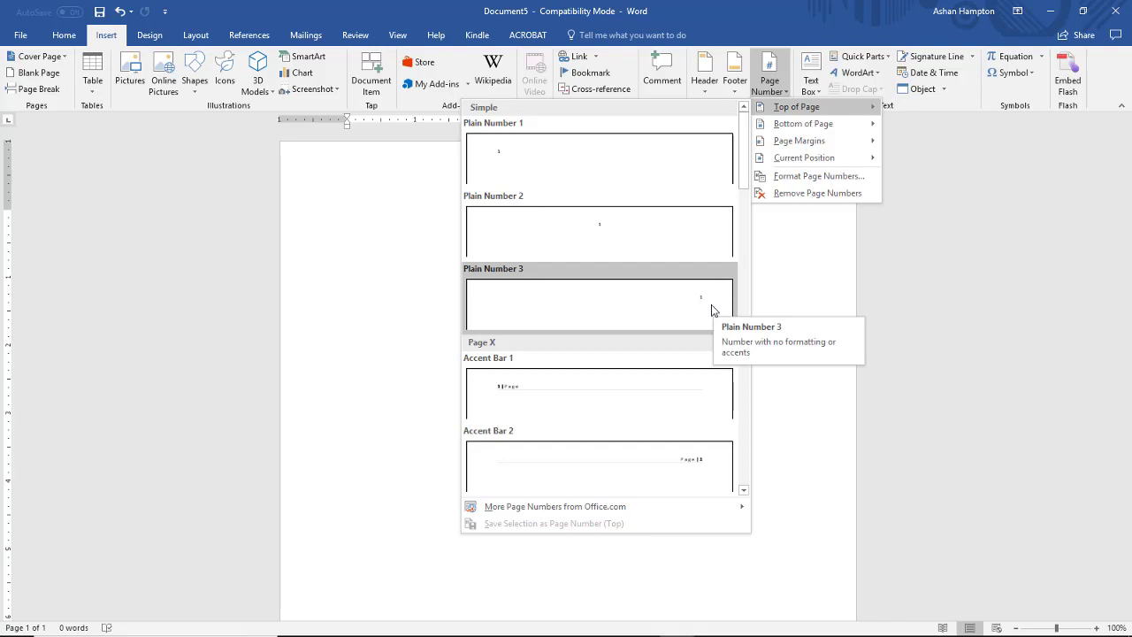
left_click(698, 314)
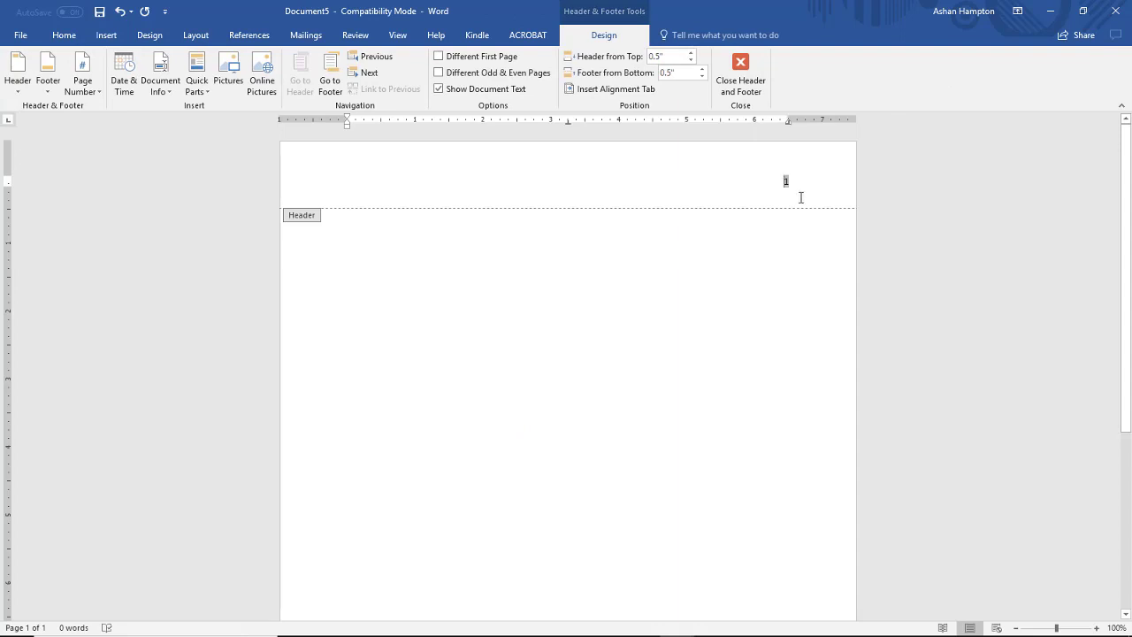
Type the author's last name before the page number, make it Times New Roman 12, and close the header.
type("Hamp")
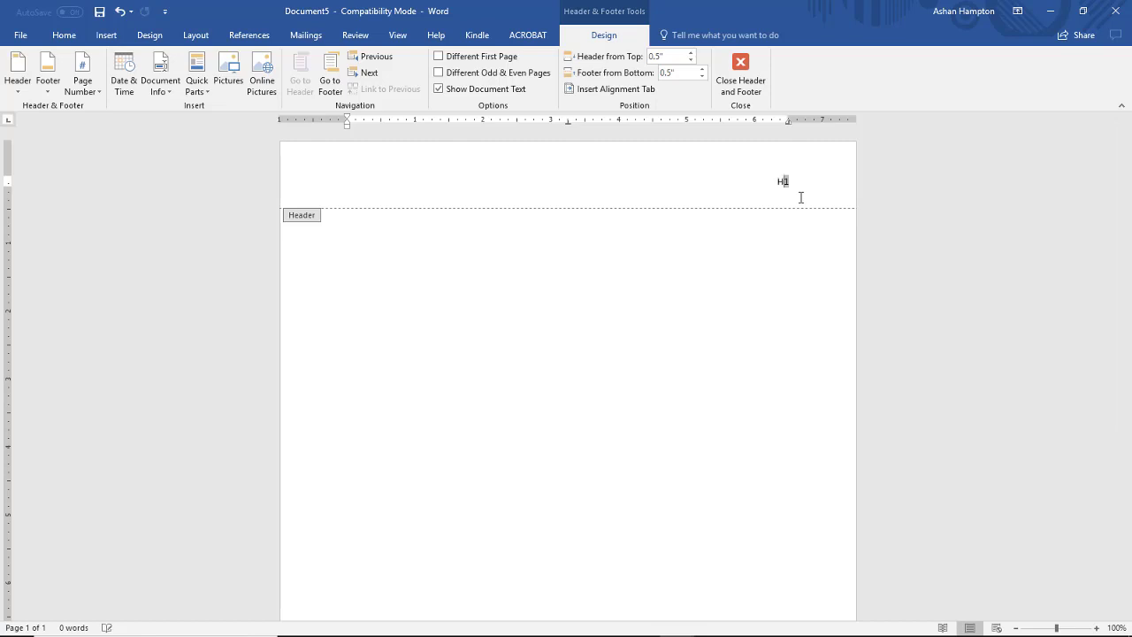
type("ton")
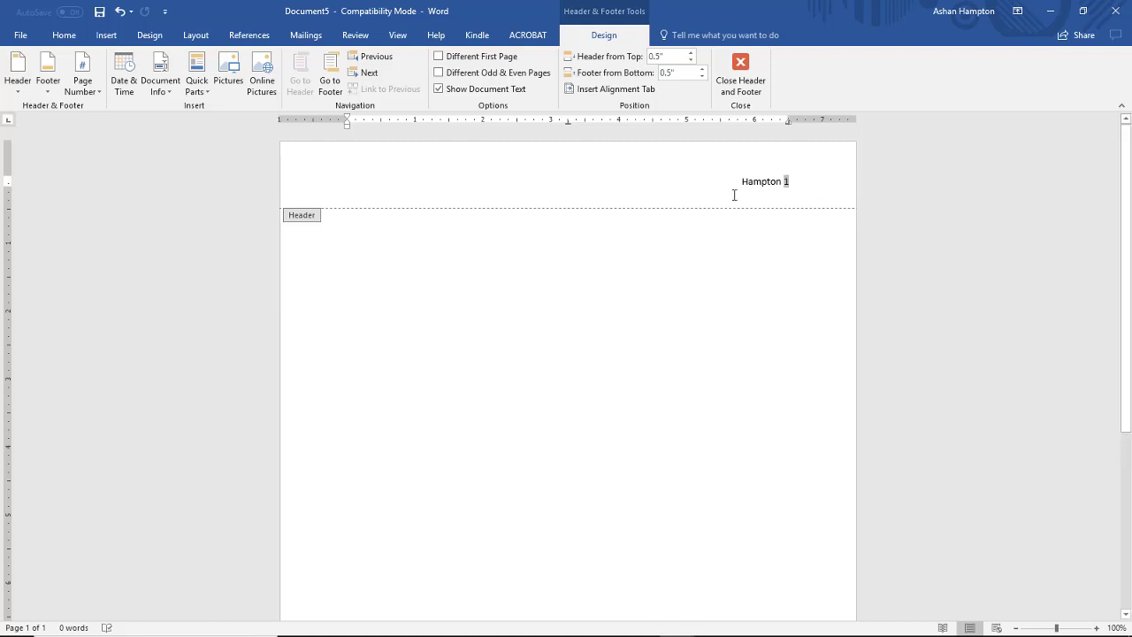
left_click_drag(737, 185, 806, 179)
left_click(62, 38)
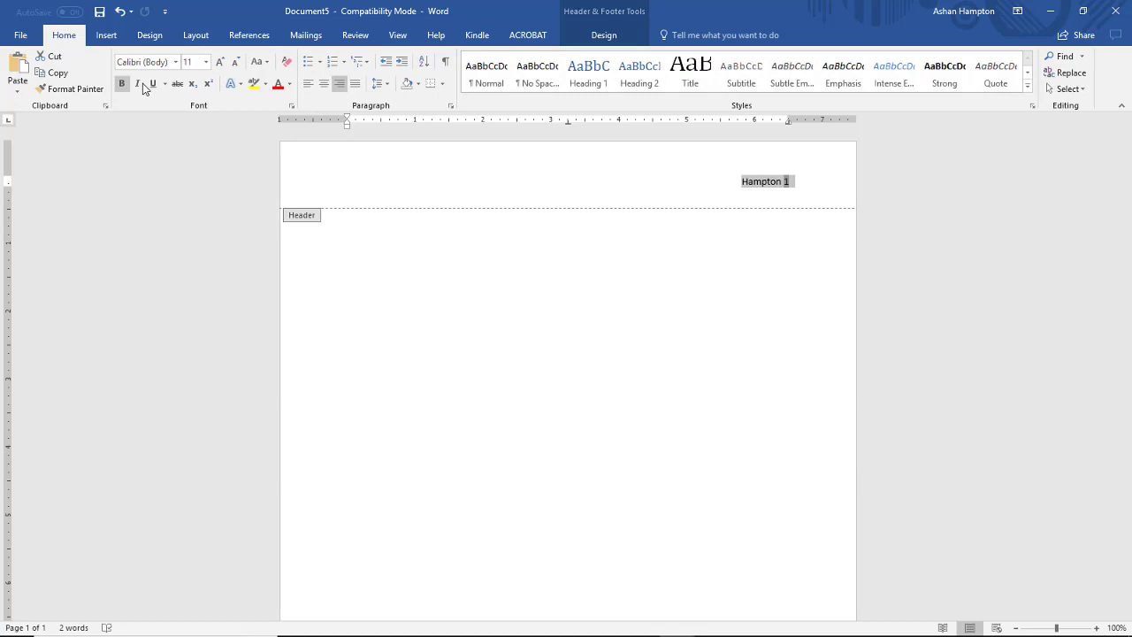
left_click(176, 62)
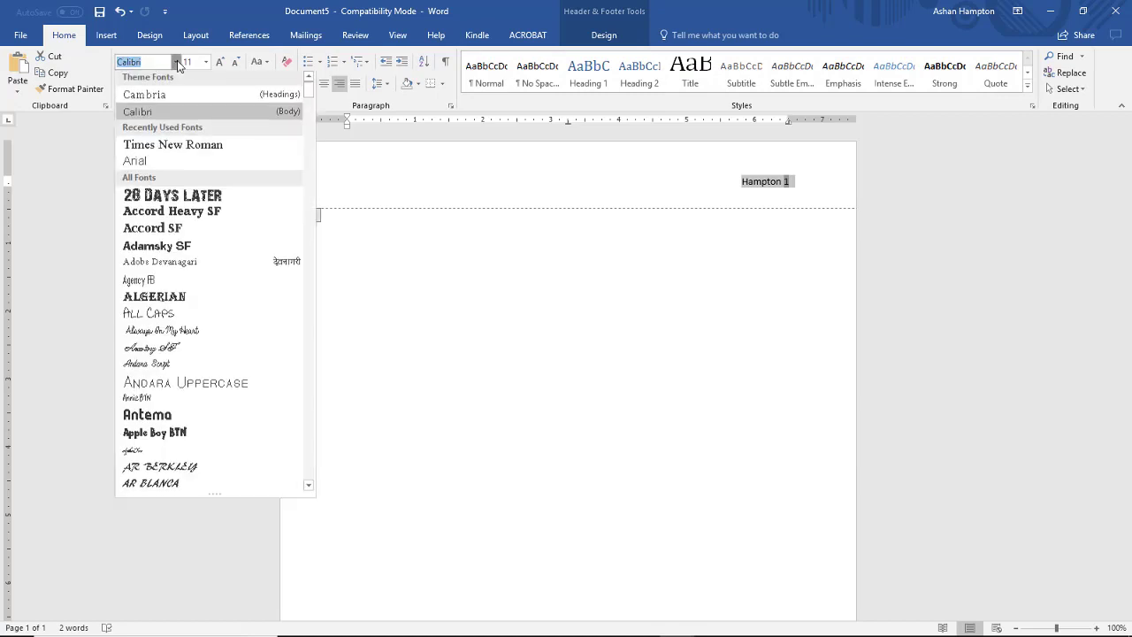
left_click(175, 147)
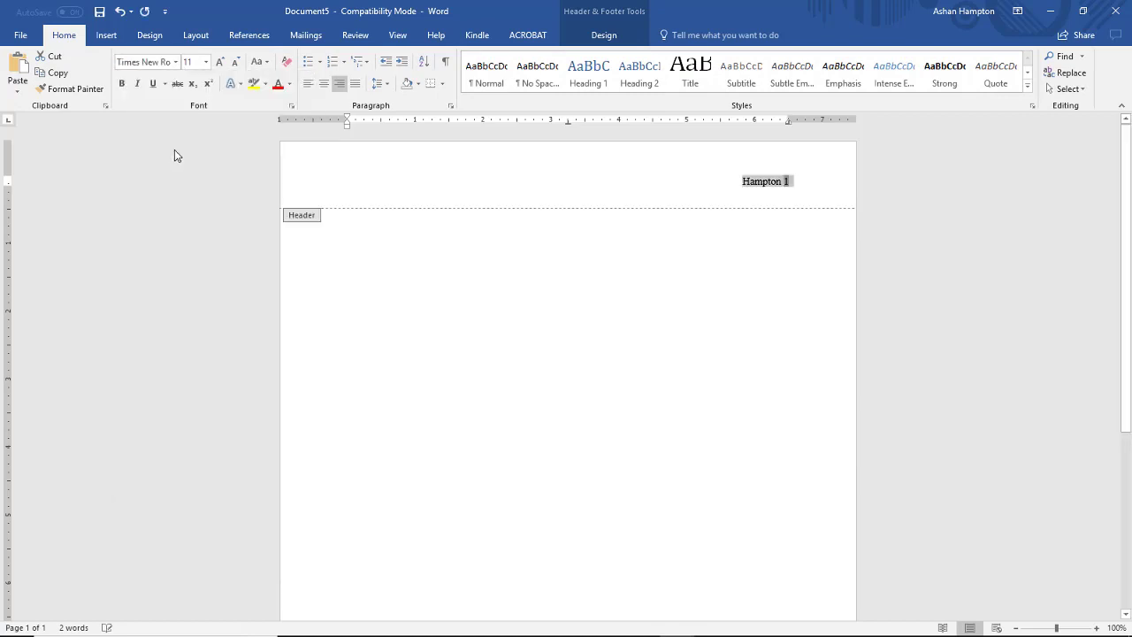
left_click(207, 62)
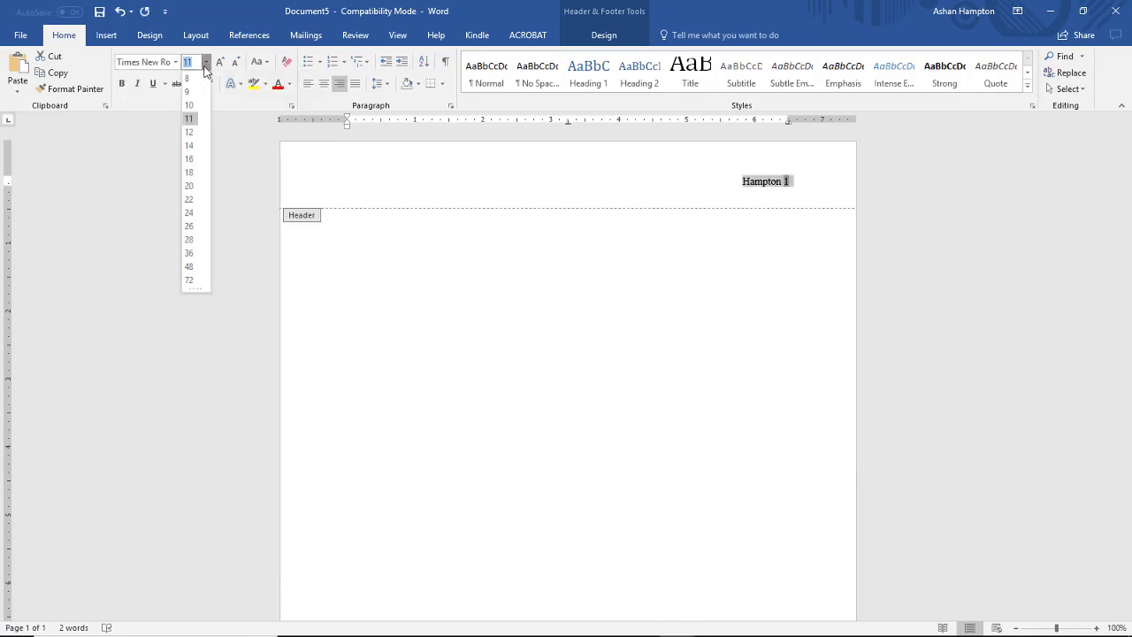
left_click(196, 125)
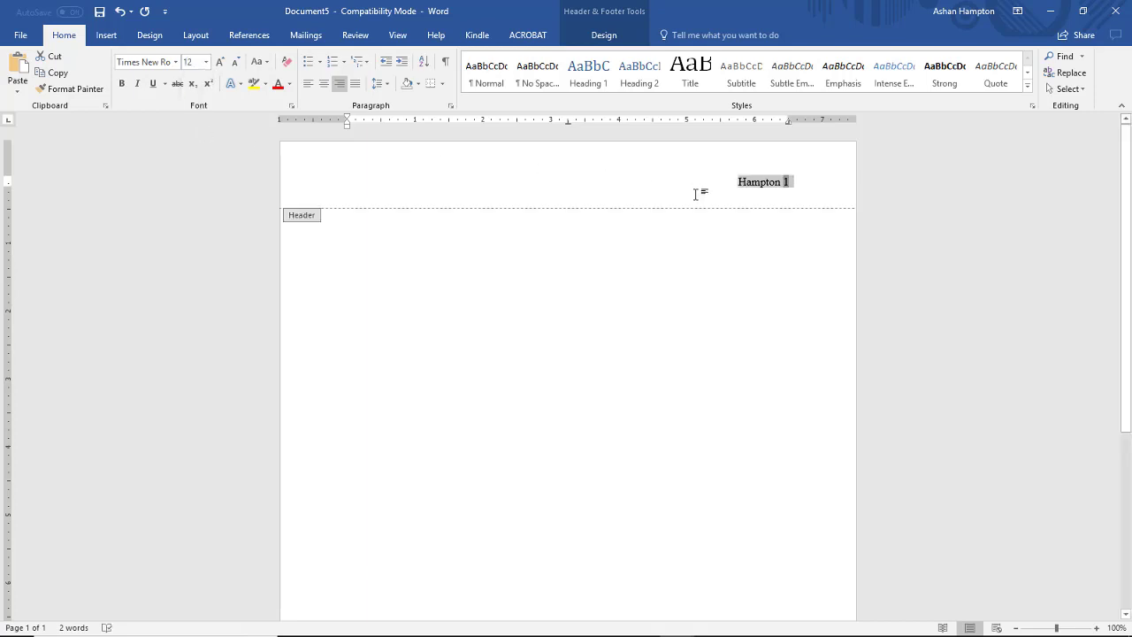
left_click(606, 37)
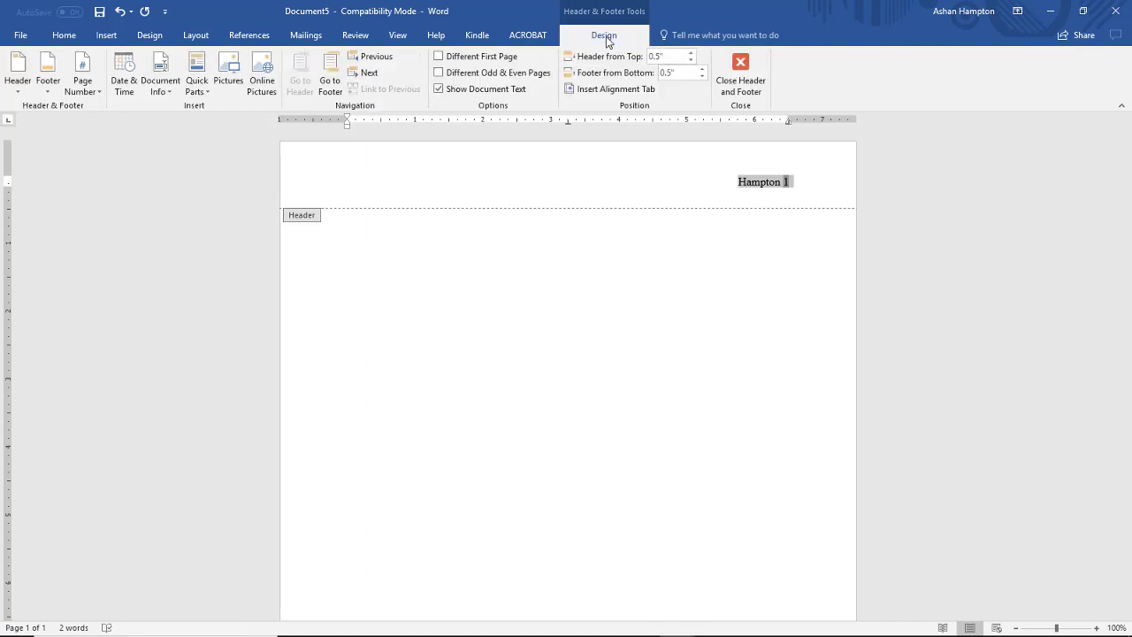
left_click(744, 69)
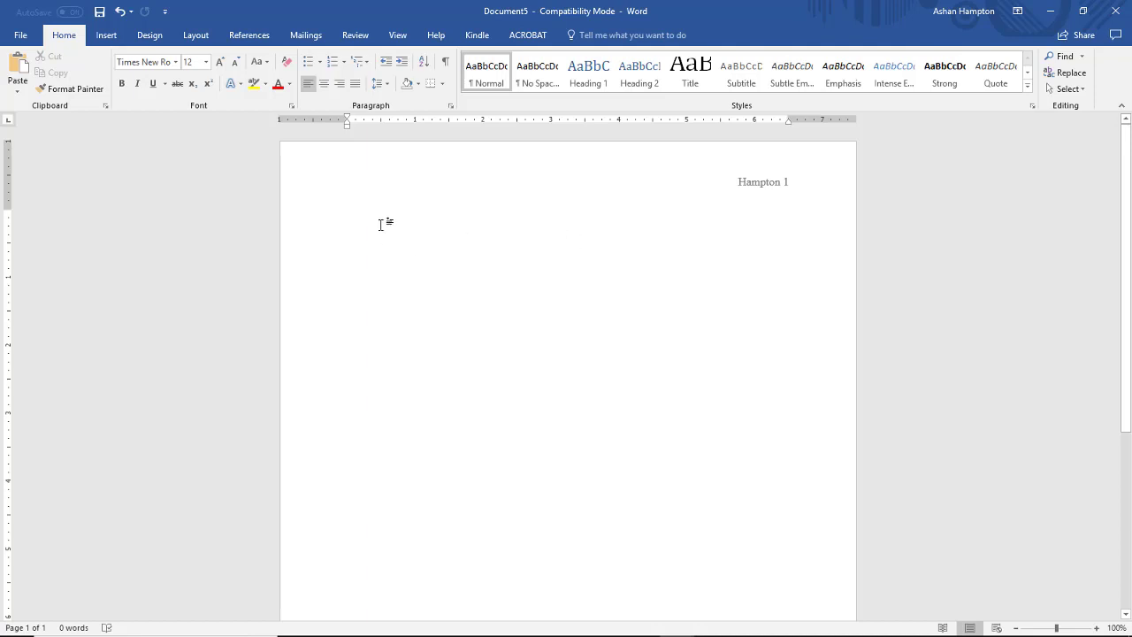
Type the author's full name, then paste the instructor, Composition 101 and 9 March 2018 lines.
type("Ashan R")
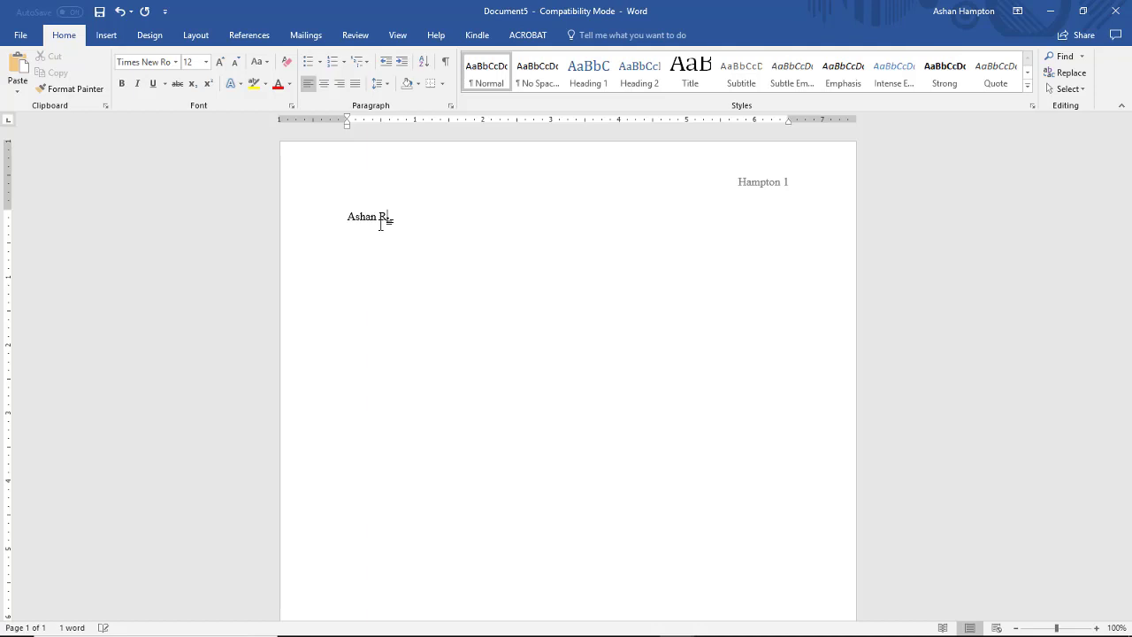
type(". Hampton")
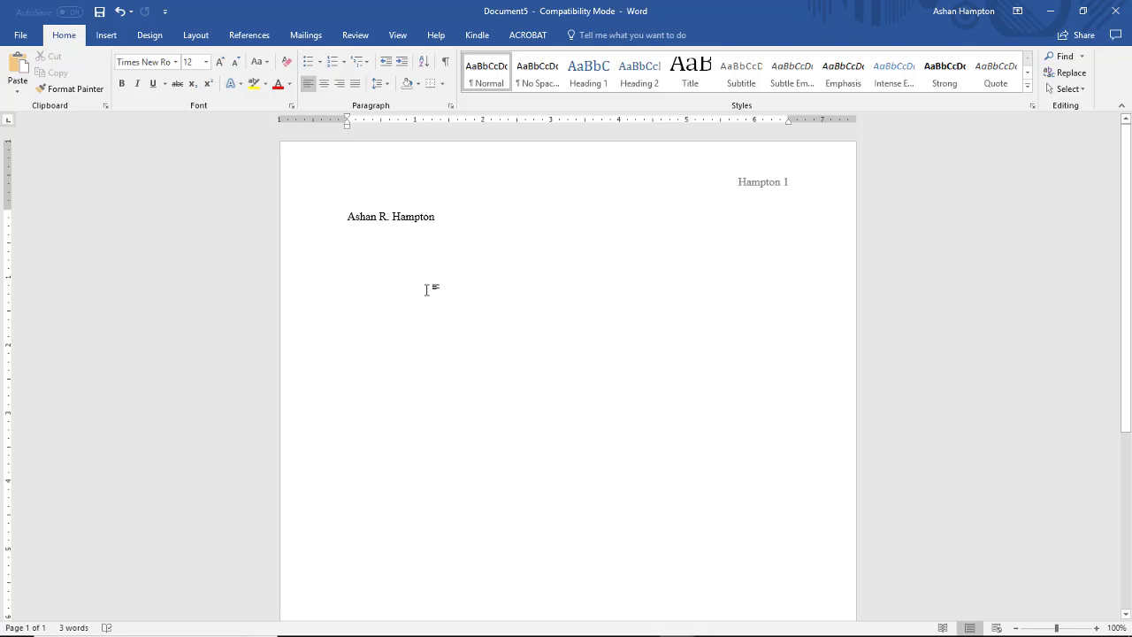
key("Return")
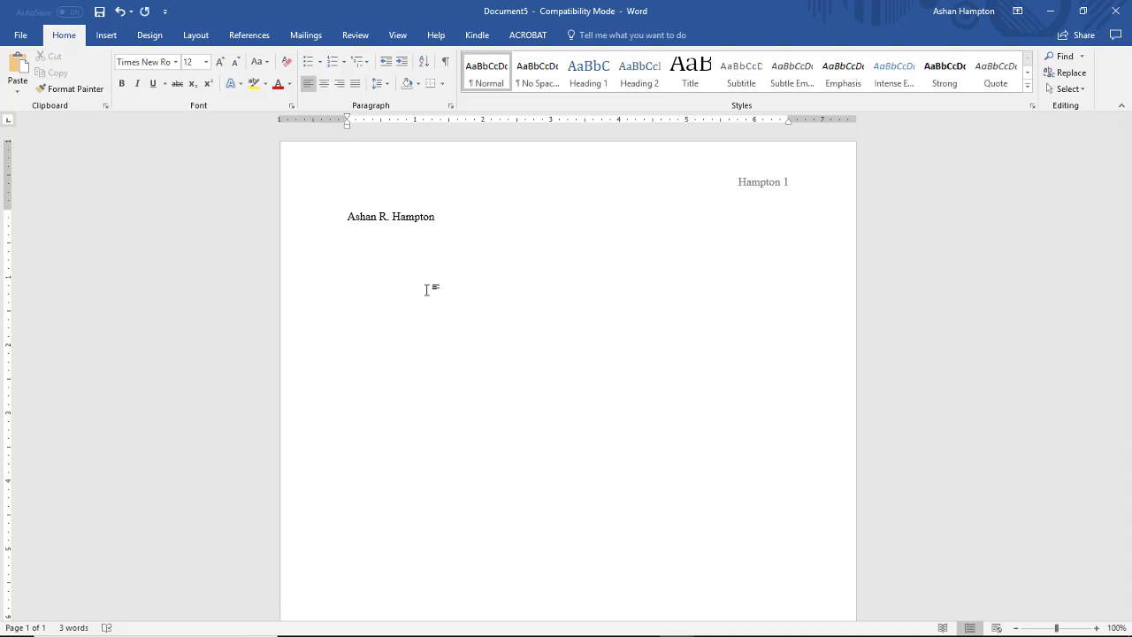
type("Professor E. Dillon Composition 101 9 March 2018")
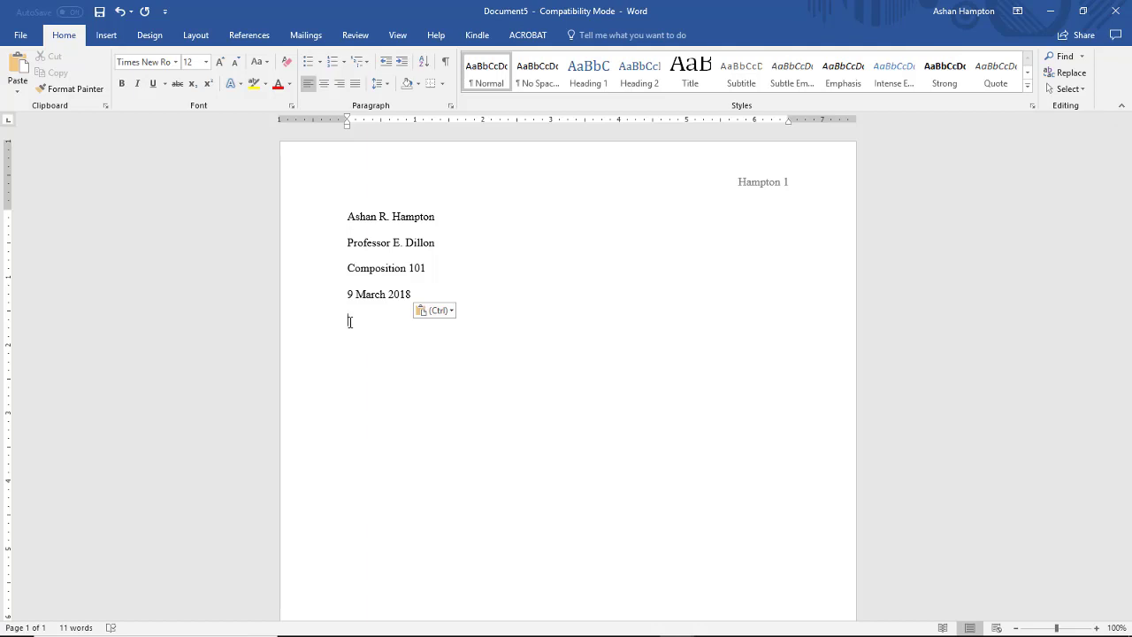
Paste the centred title 'Ambition in the Migration Series by Jacob Lawrence' and left-align the next line.
left_click(325, 85)
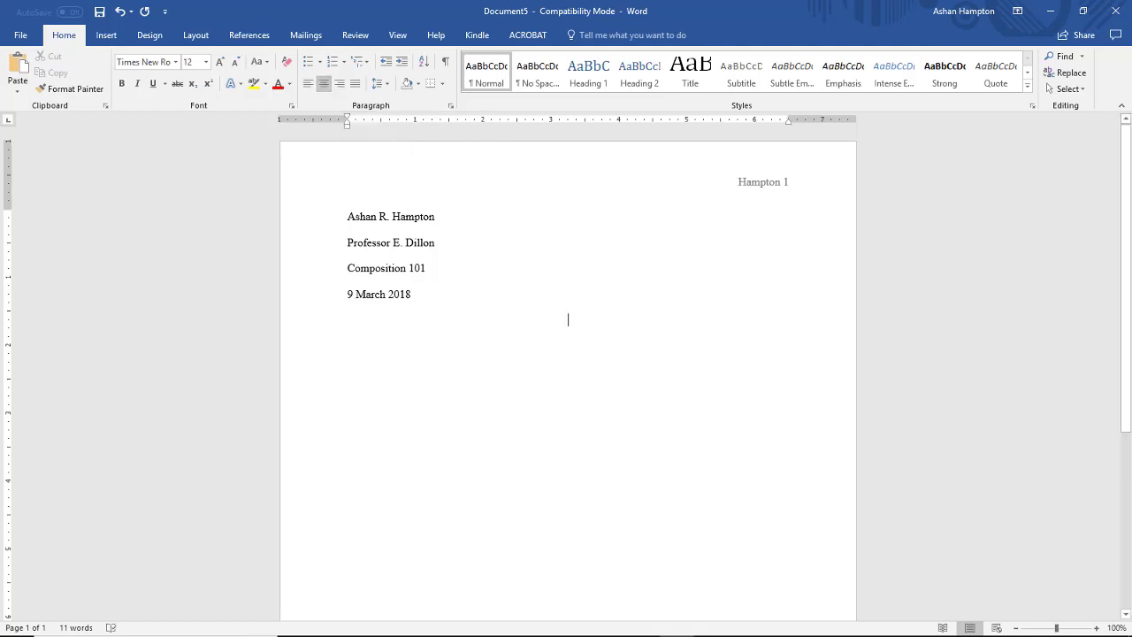
mouse_move(583, 630)
type("Ambition in the Migration Series by Jacob Lawrence")
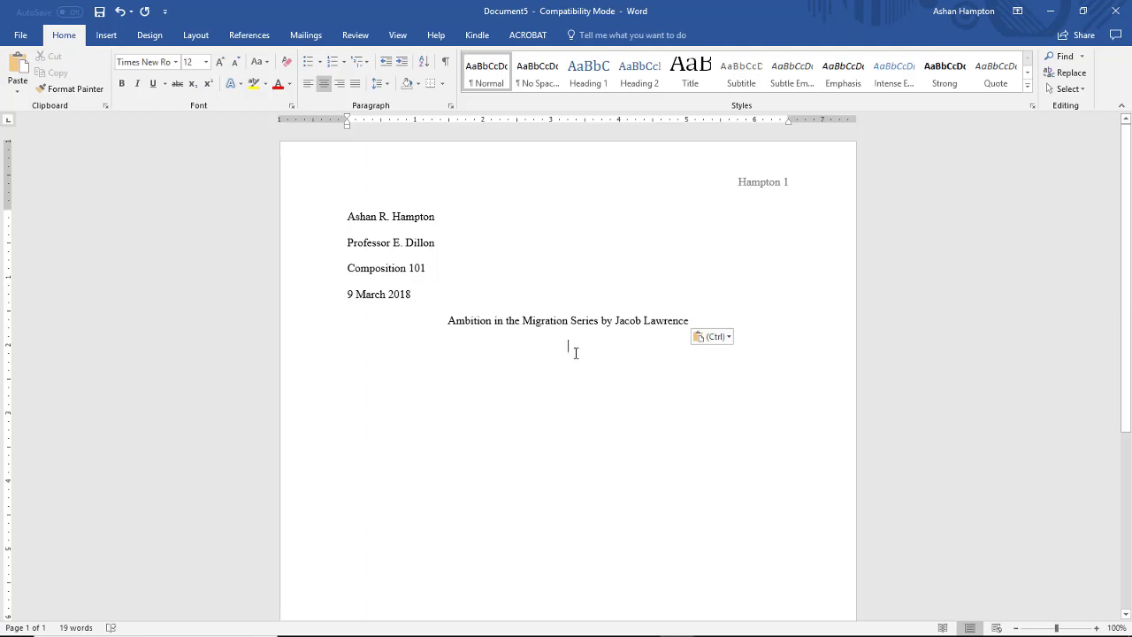
left_click(308, 87)
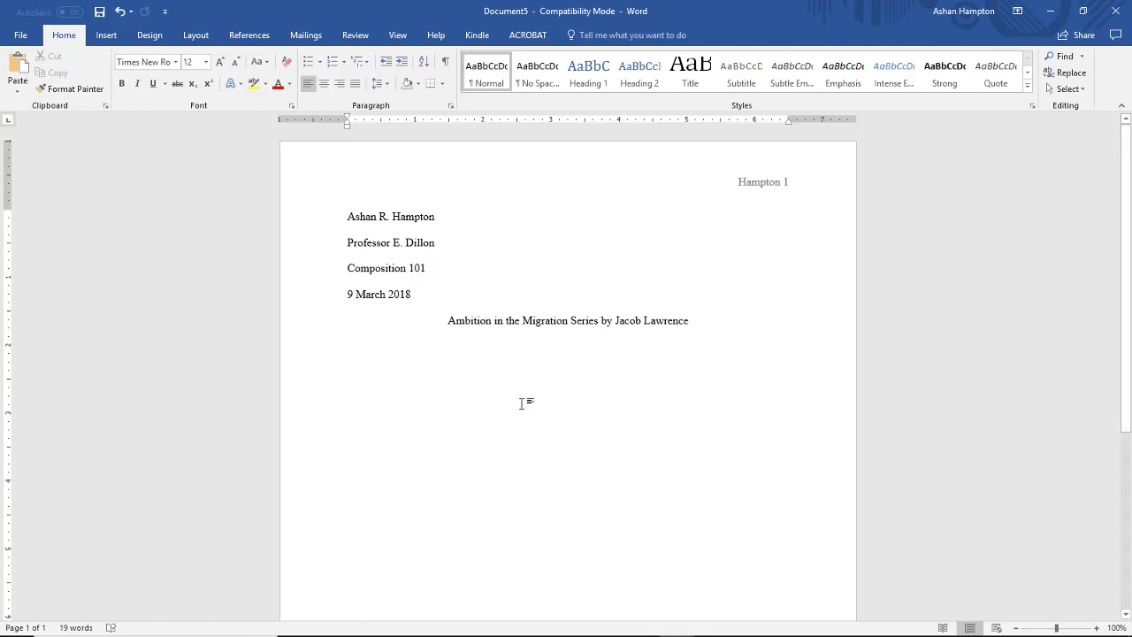
Paste the essay body and remove the first paragraph's extra indent to match the others.
key("ctrl+v")
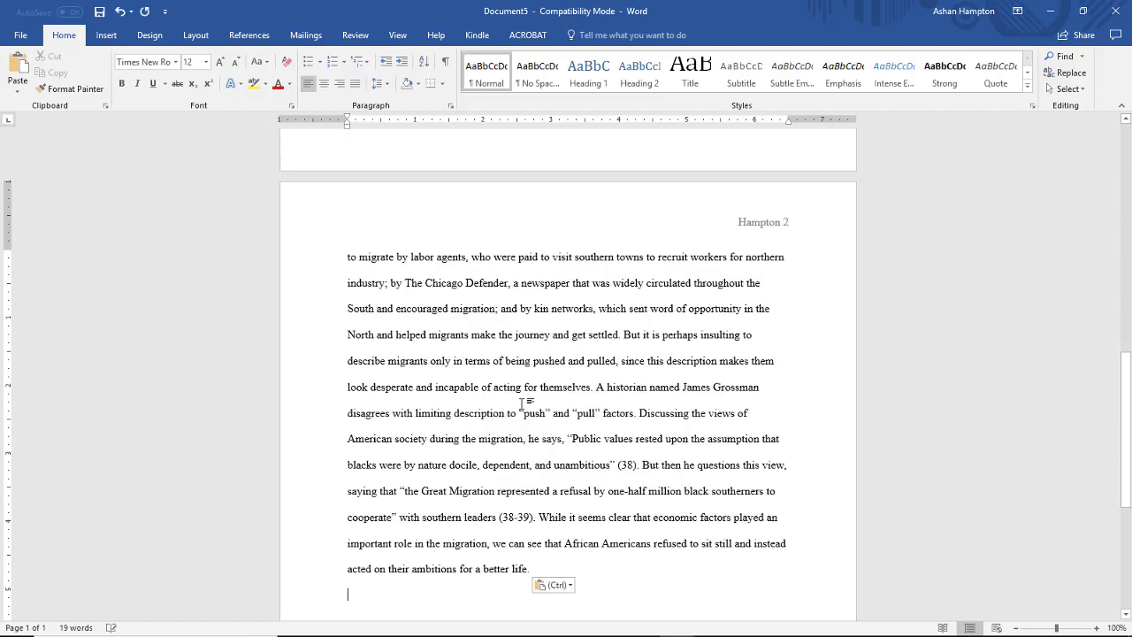
scroll(522, 404, "up", 5)
scroll(523, 404, "up", 4)
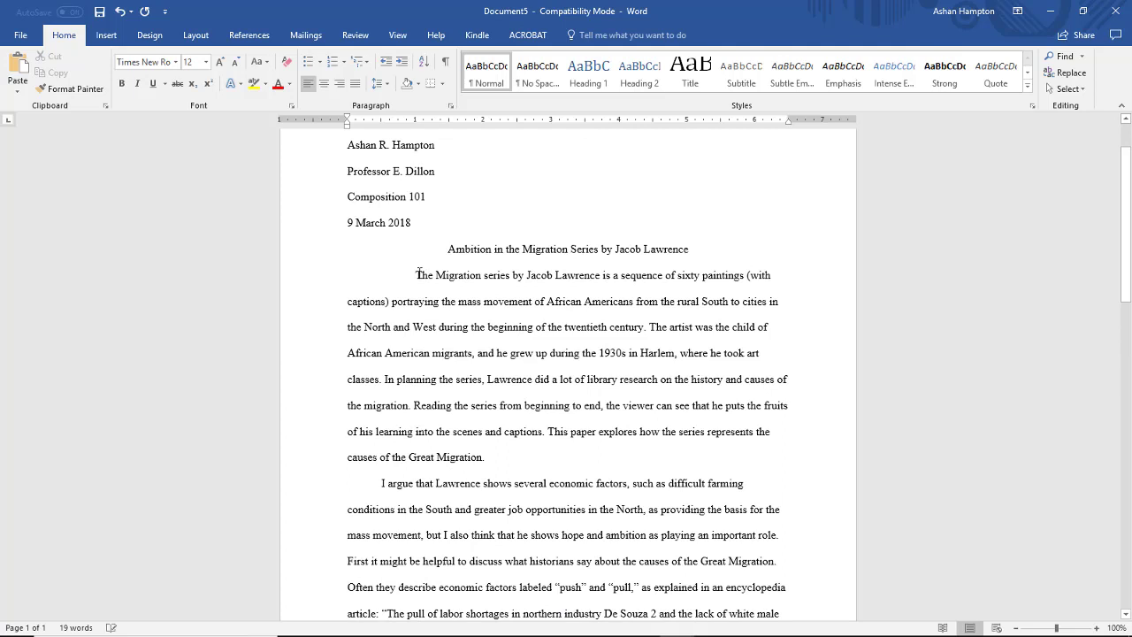
left_click(416, 275)
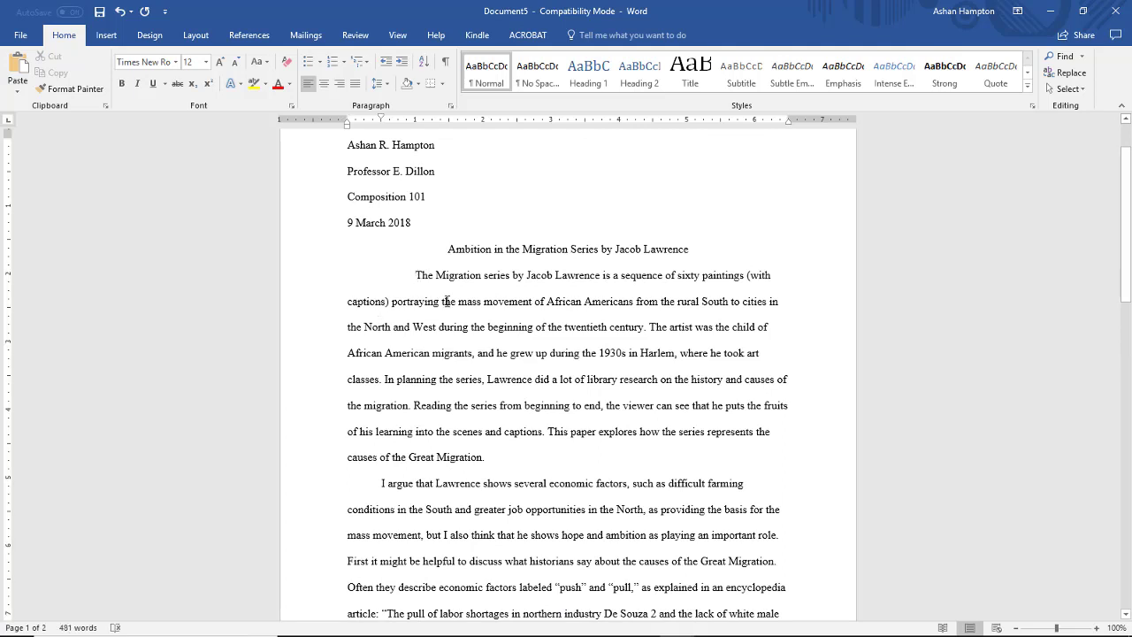
key("BackSpace")
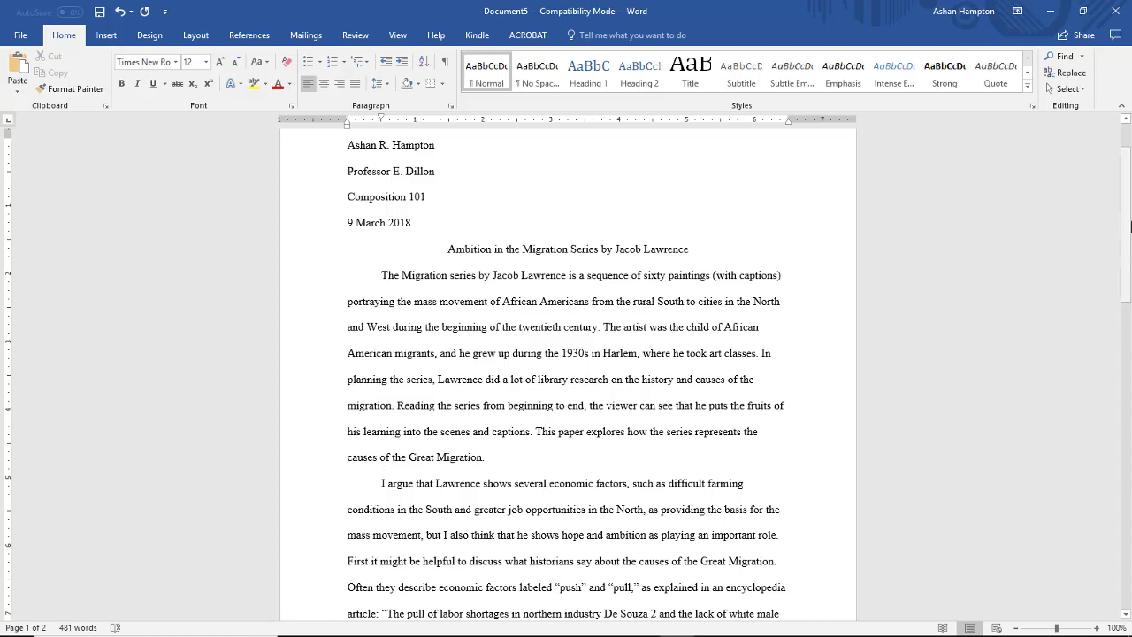
left_click_drag(1128, 226, 1129, 512)
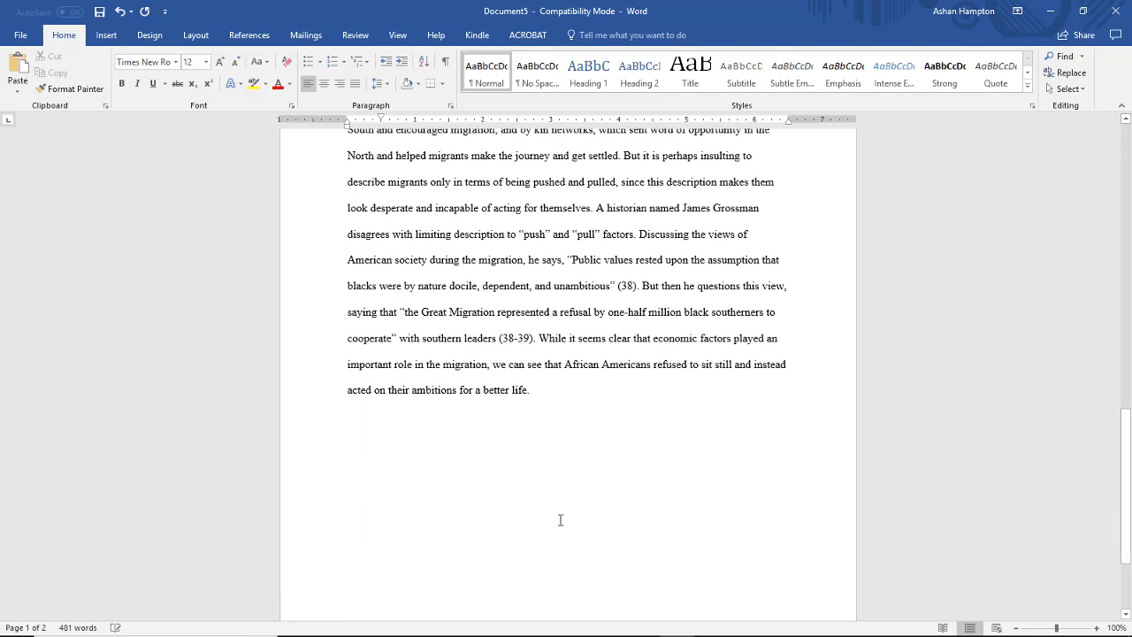
After the essay's last sentence, add a new paragraph and a Next Page section break.
left_click(535, 392)
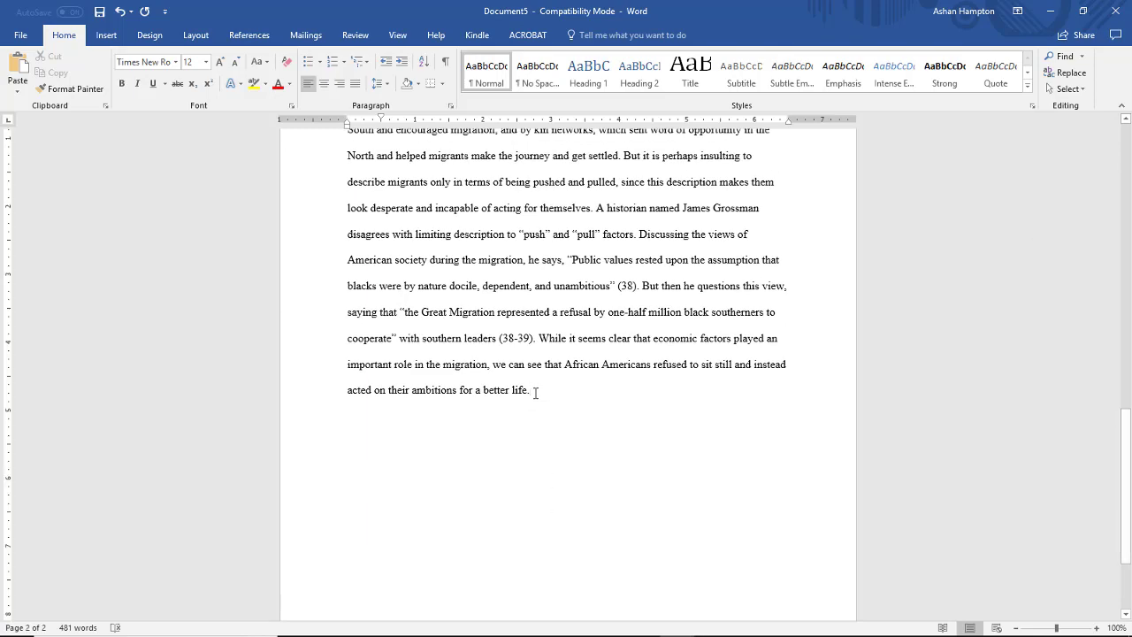
key("Return")
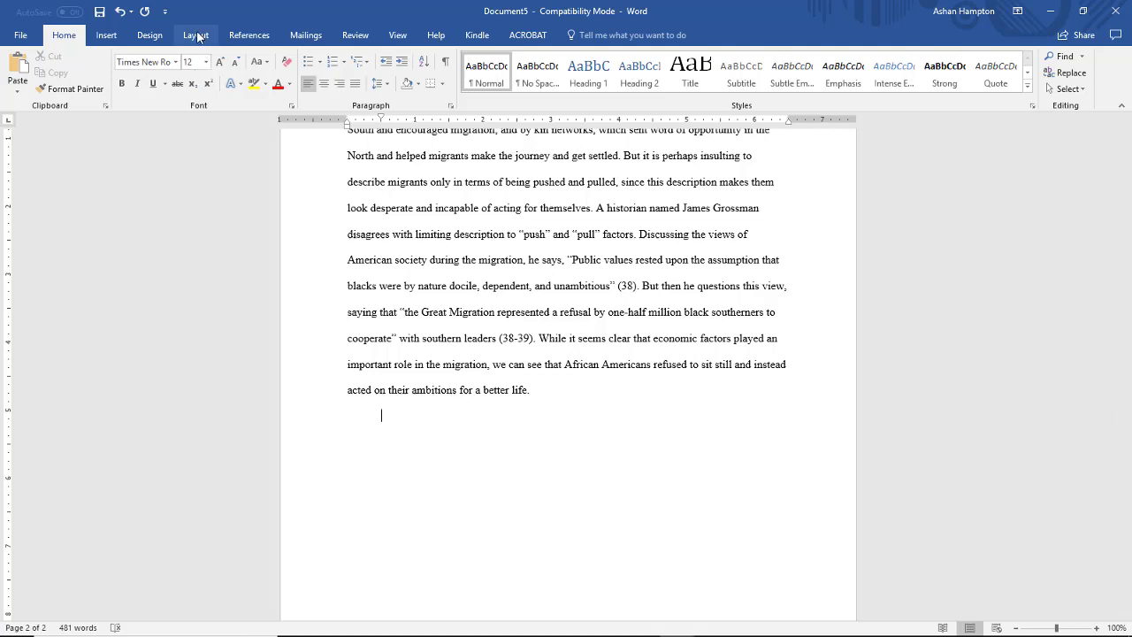
left_click(196, 35)
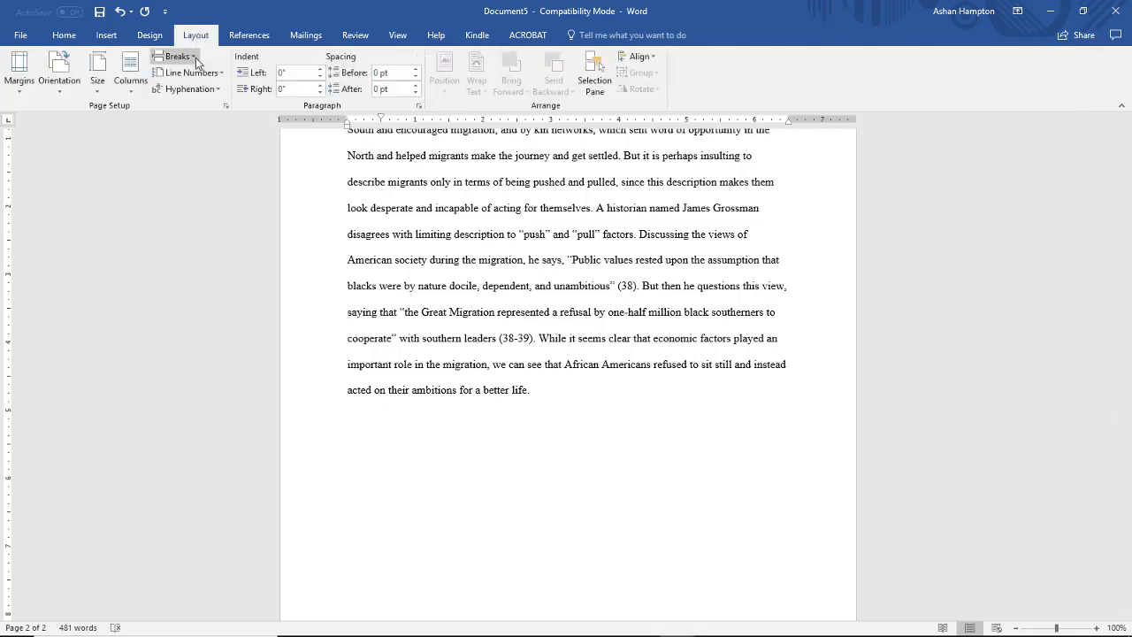
left_click(189, 57)
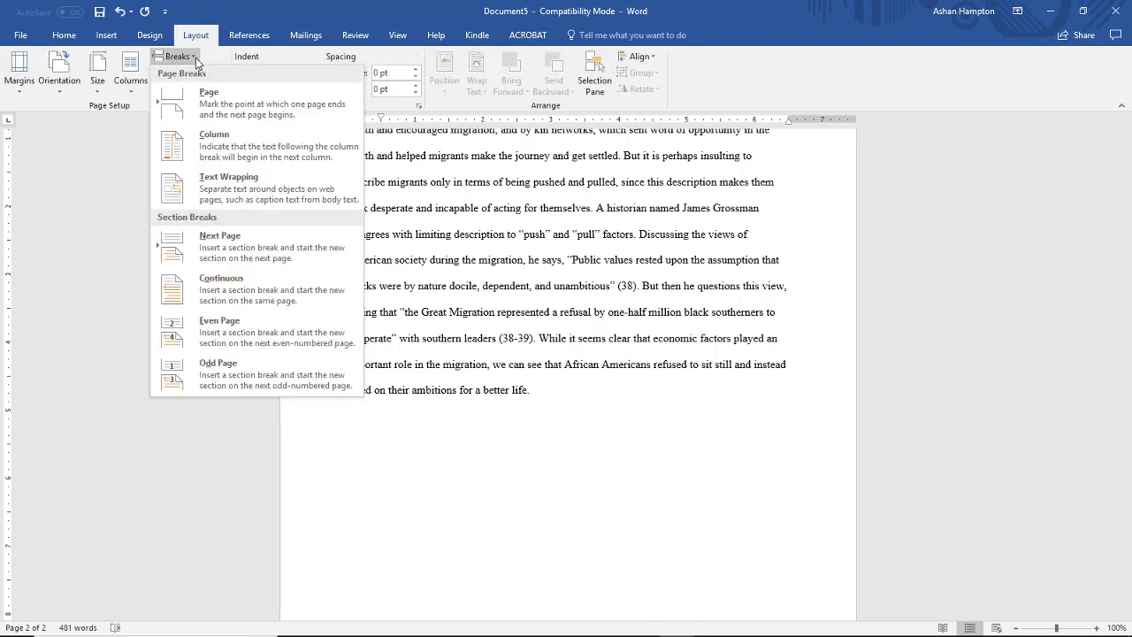
left_click(237, 249)
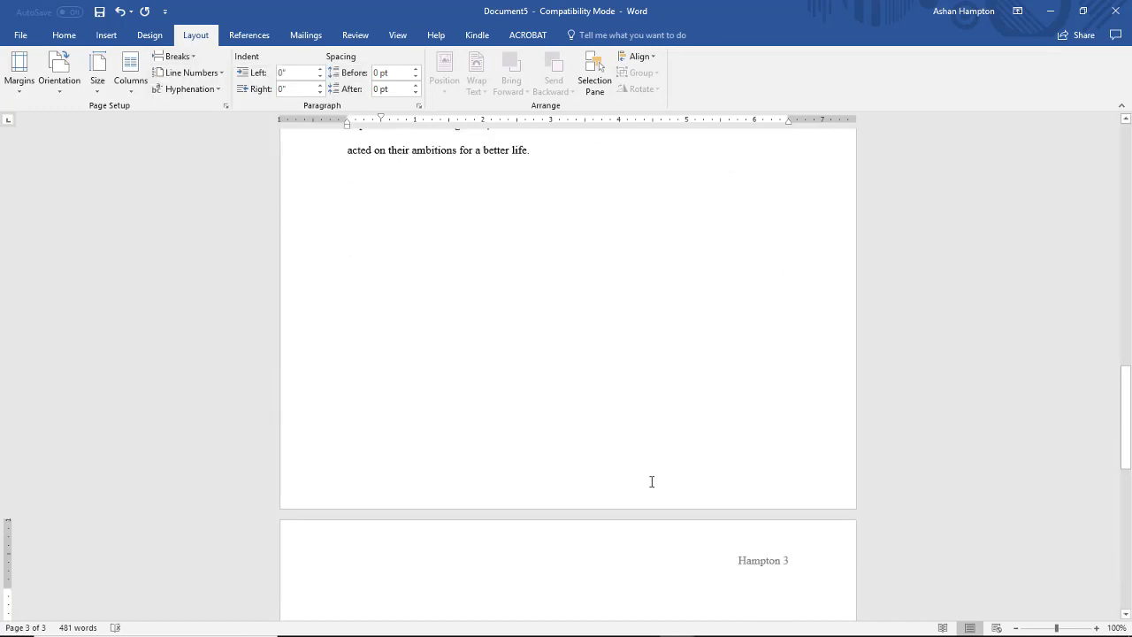
scroll(657, 480, "down", 5)
scroll(657, 480, "down", 2)
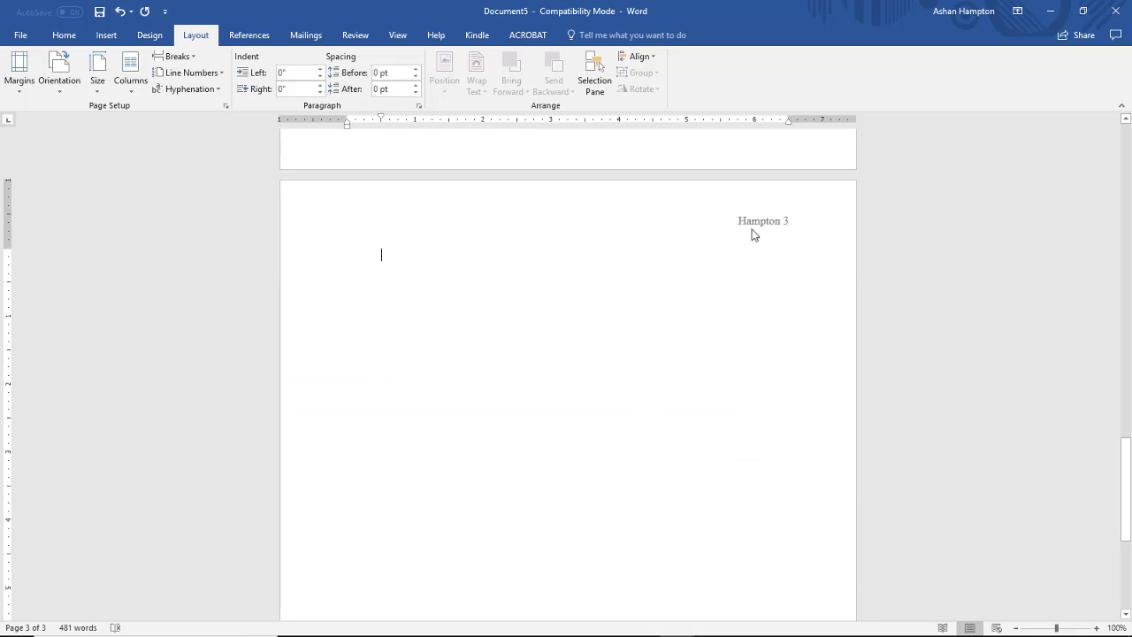
Type a centred 'Works Cited' heading on page 3 and left-align the line below it.
left_click(68, 37)
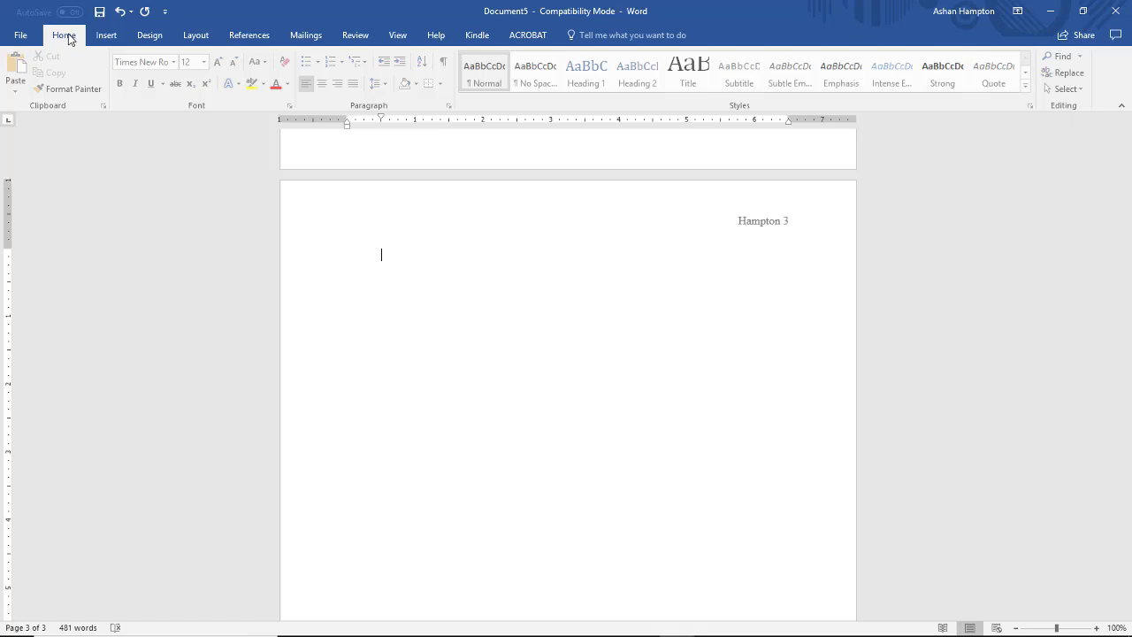
left_click(325, 85)
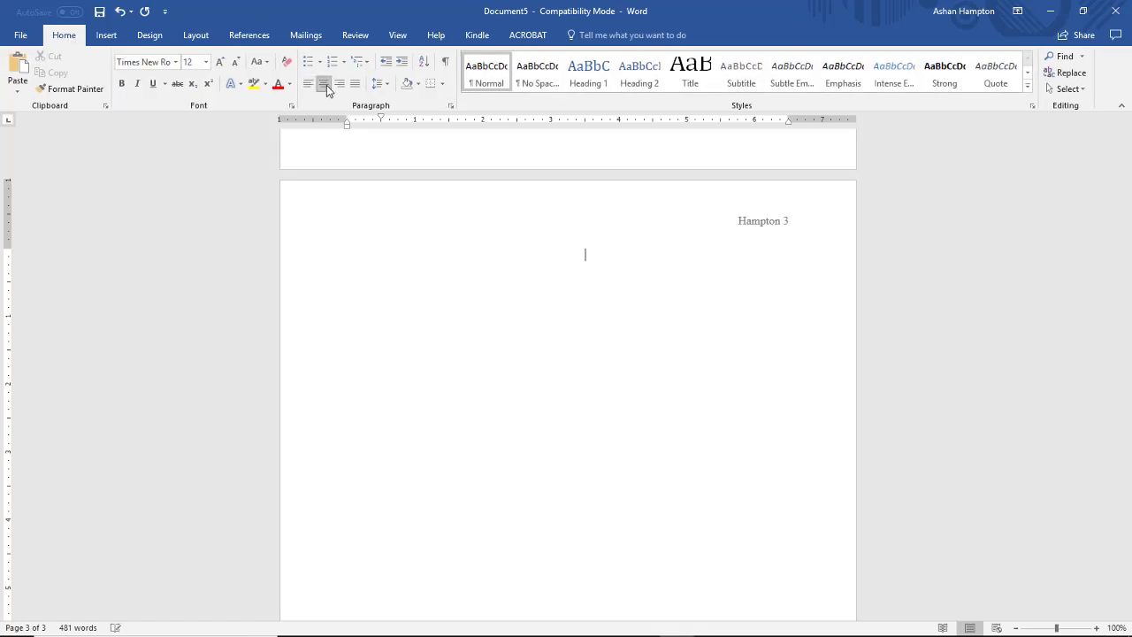
type("Works Cited")
key("Return")
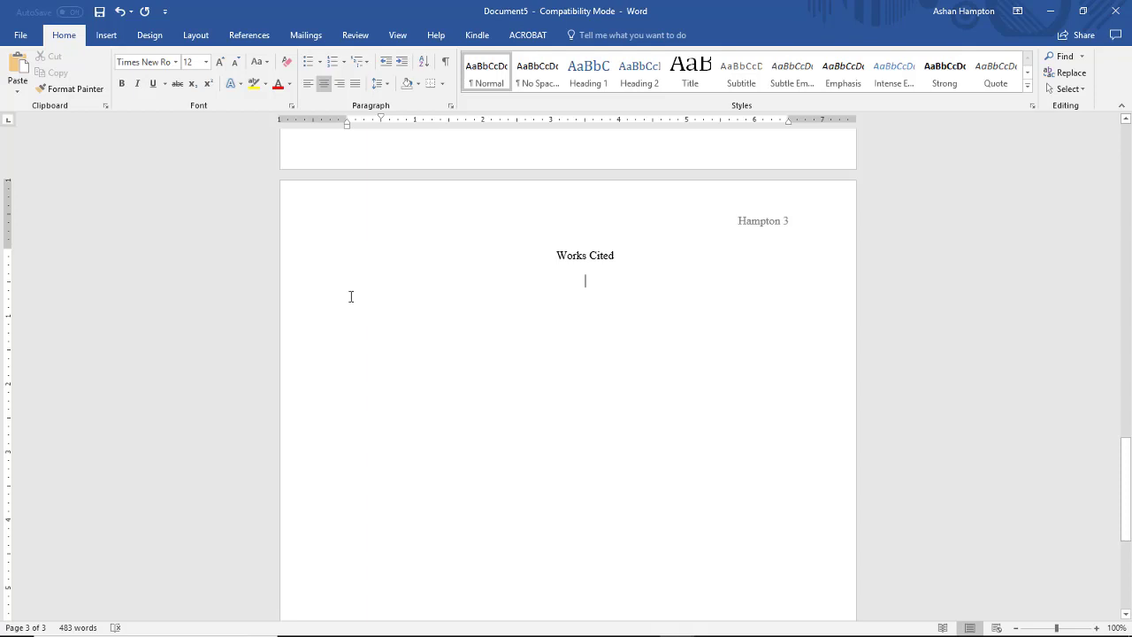
left_click(307, 85)
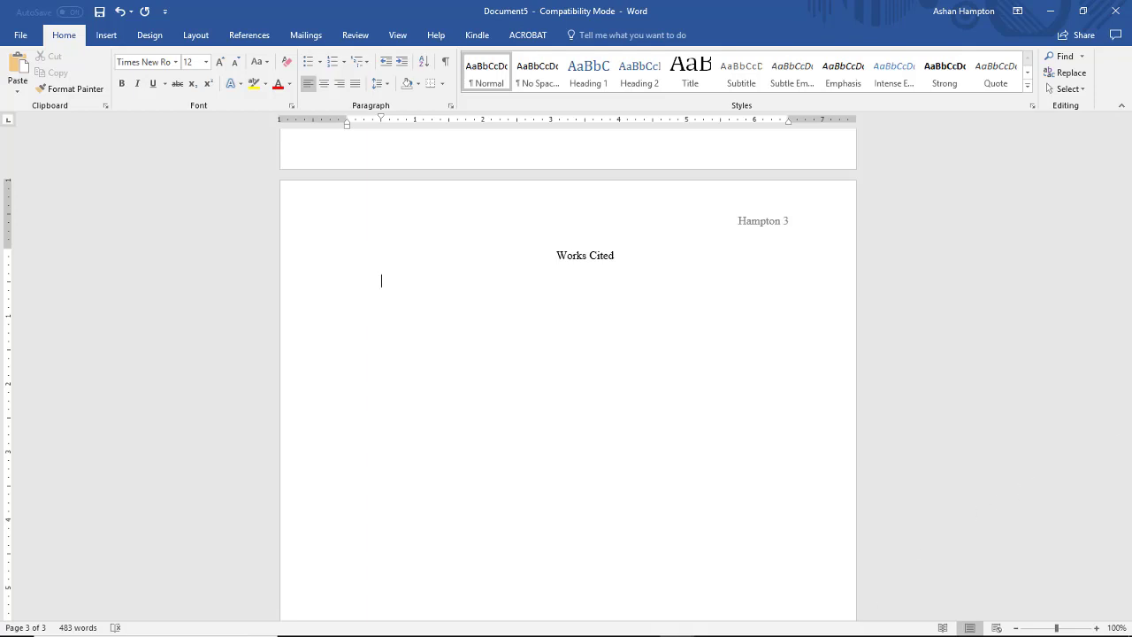
Paste the three source entries, join the first entry's split lines, and give it a hanging indent.
type("Adams, Luther J. \"Great Migration, Causes Of.\" Encyclopedia of the Great Black Migration, edited by Steven A. Reich, vol. 1, Greenwood Press, 2006, pp. 504-06. Gates, Henry Louis, Jr. \"New Negroes, Migration, and Cultural Exchange.\" Turner, Jacob Lawrence, pp. 17-21. Grossman, James R. Land of Hope: Chicago, Black Southerners, and the Great Migration. U of Chicago P, 1989.")
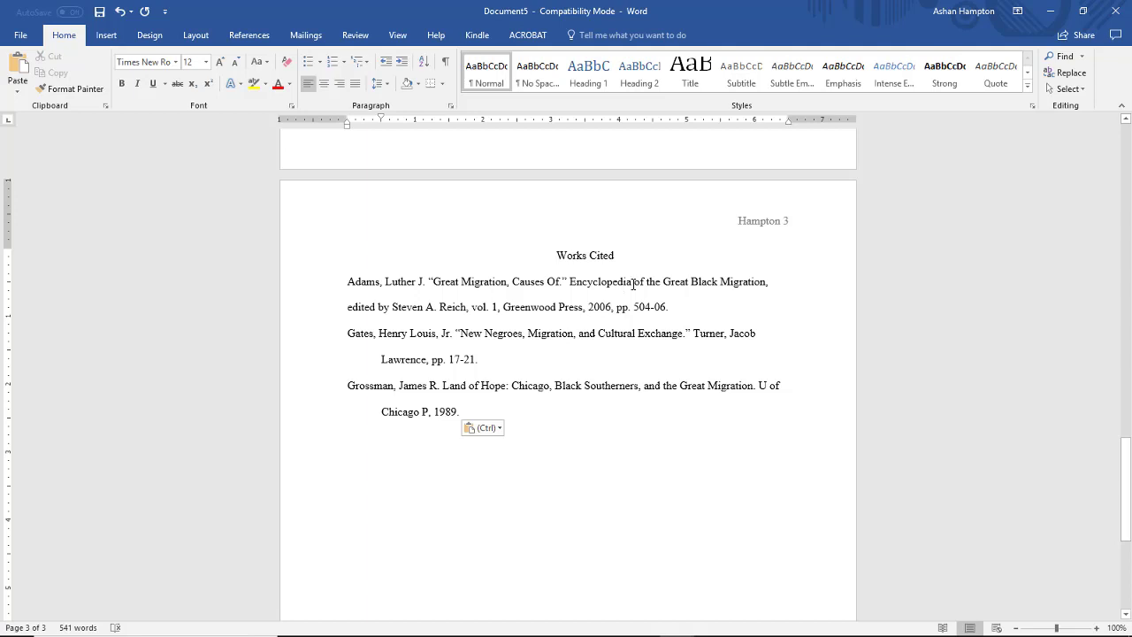
left_click(770, 282)
key("Delete")
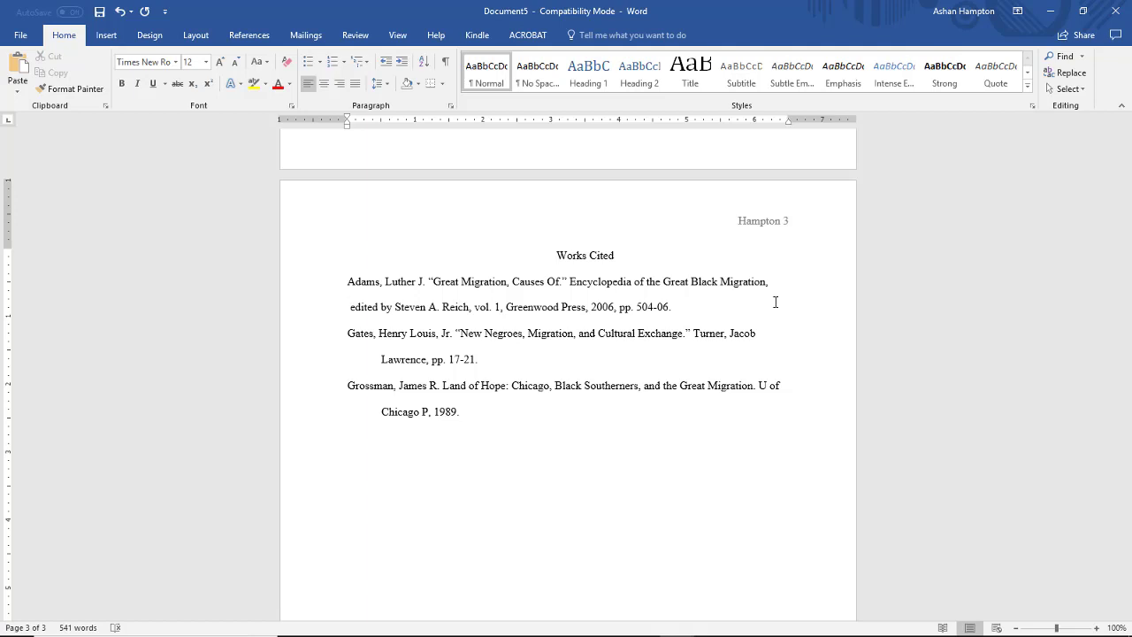
key("Delete")
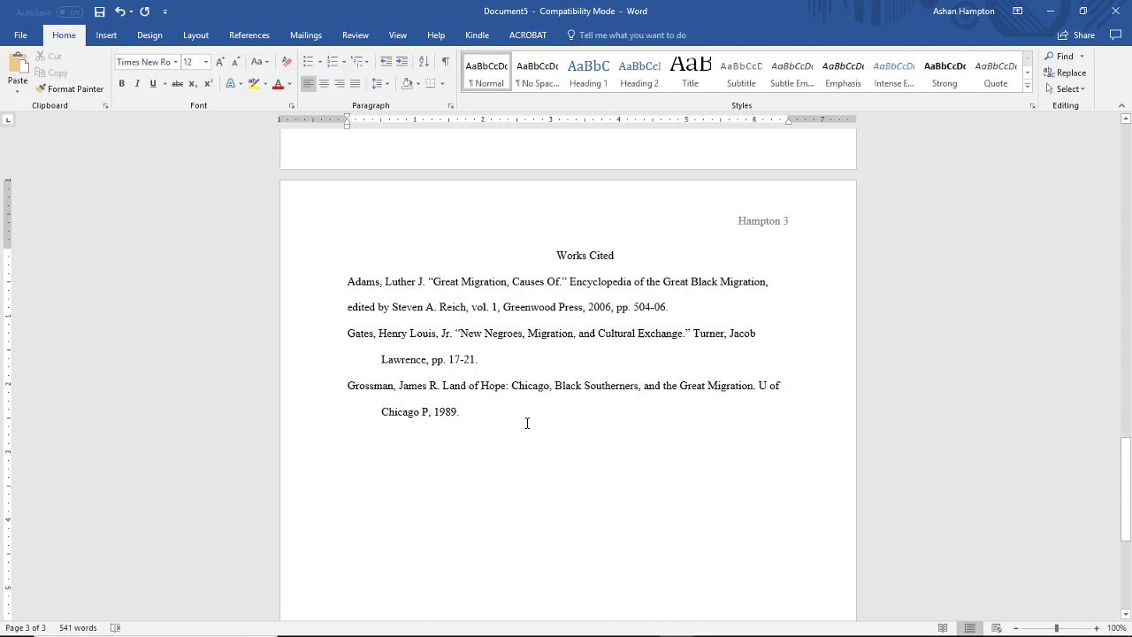
key("Tab")
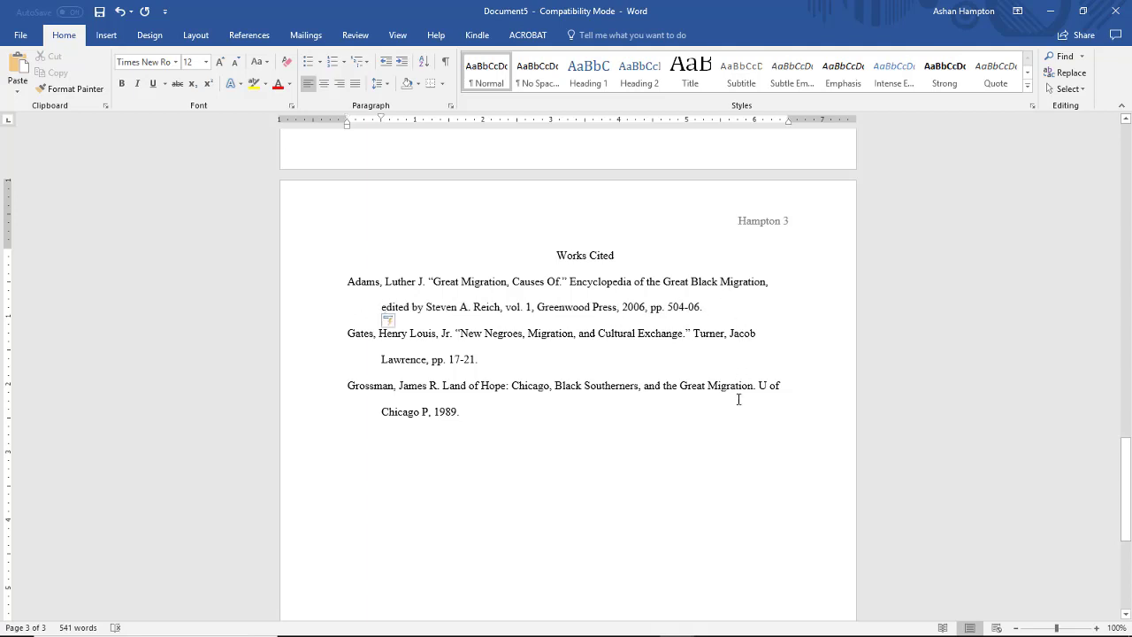
left_click_drag(1126, 464, 1129, 141)
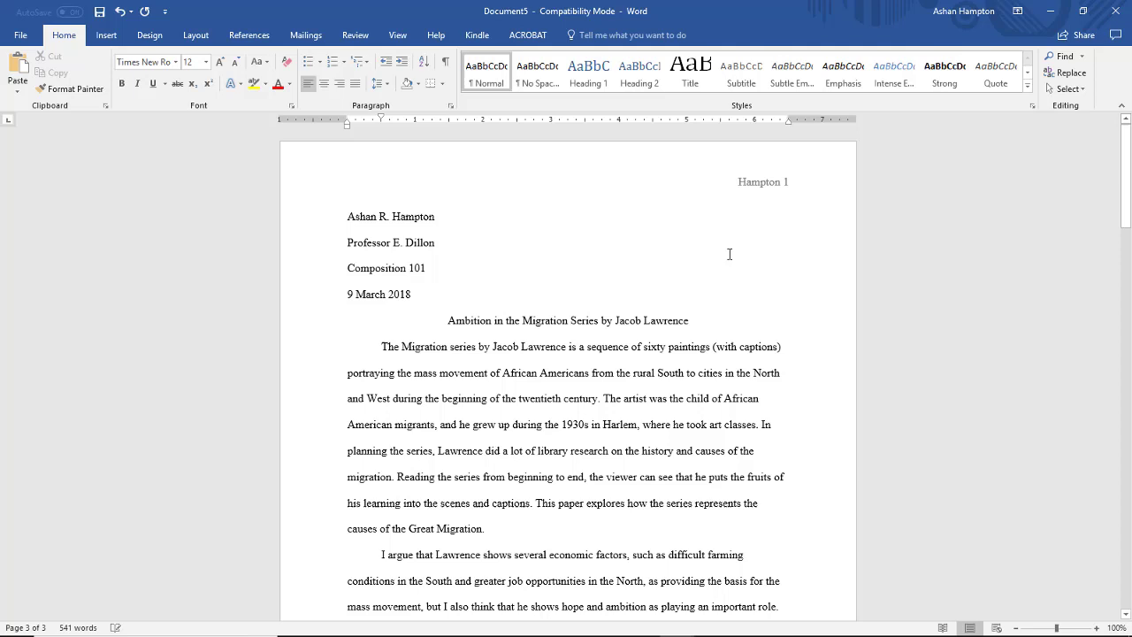